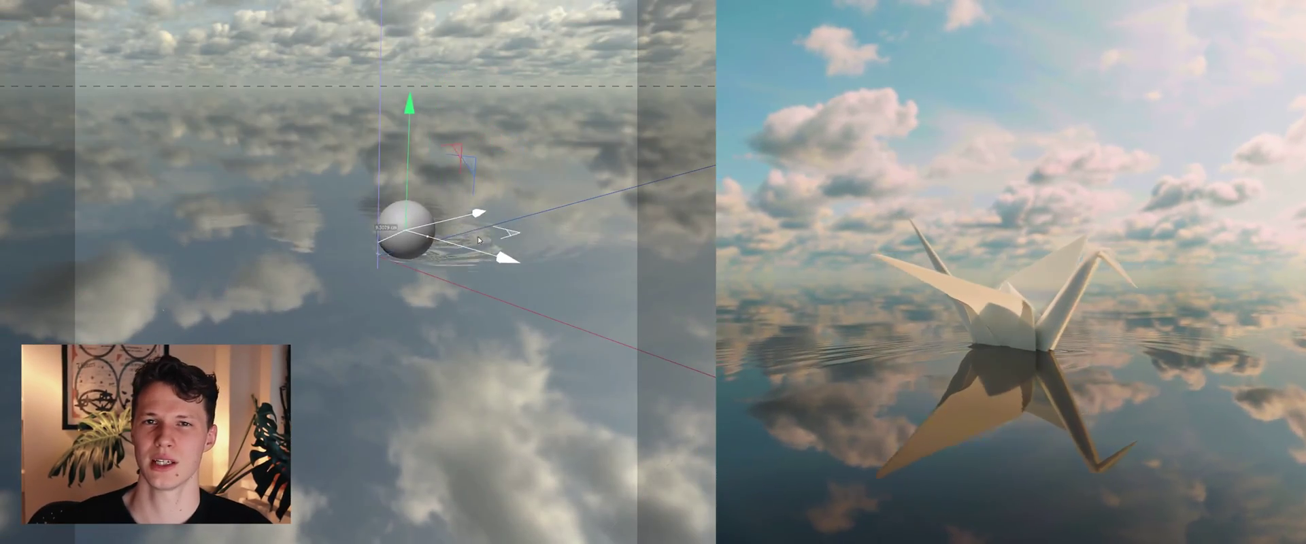
# Step: Add a plane and set its width and height to 100 cm
pyautogui.moveTo(479, 240)
pyautogui.mouseDown()
pyautogui.moveTo(423, 265)
pyautogui.moveTo(493, 200)
pyautogui.moveTo(391, 215)
pyautogui.moveTo(537, 258)
pyautogui.moveTo(390, 252)
pyautogui.moveTo(439, 242)
pyautogui.mouseUp()
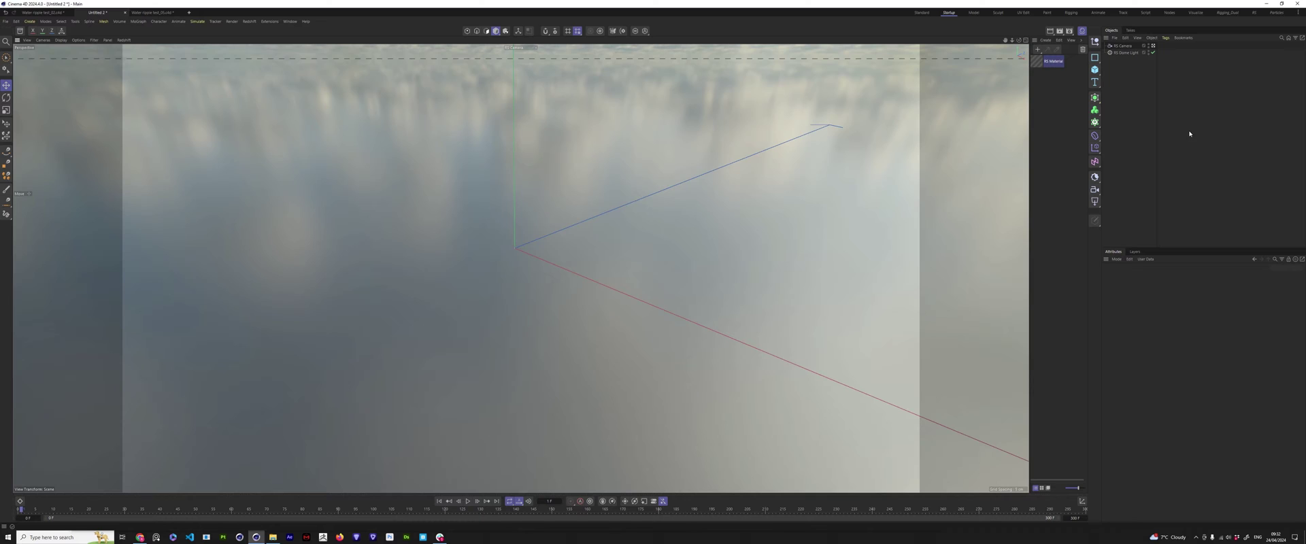
pyautogui.click(1094, 70)
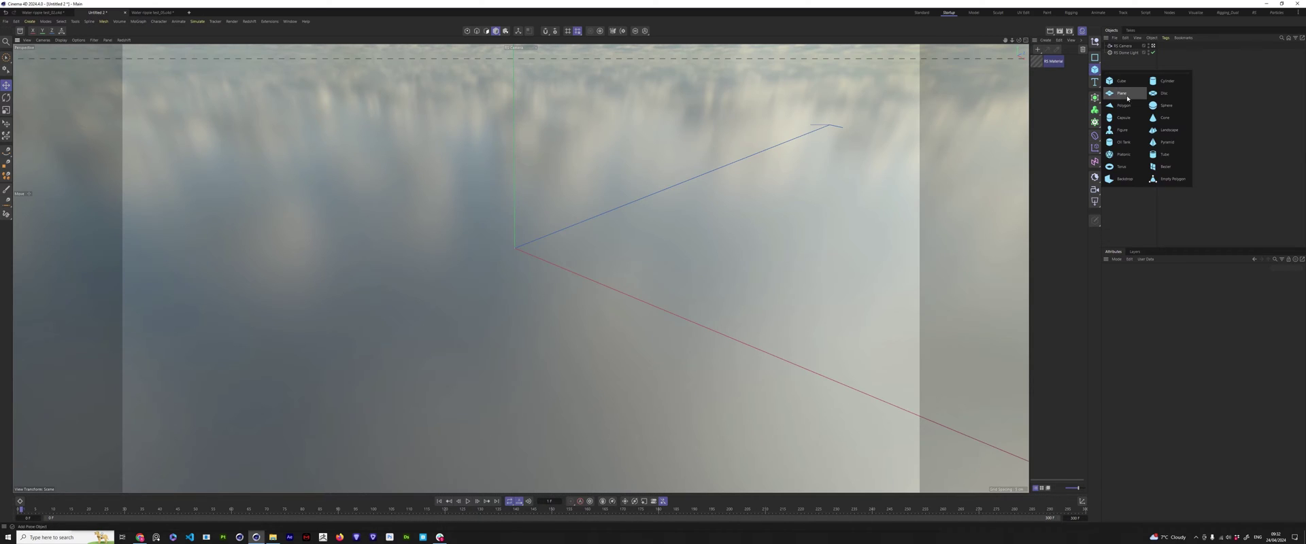
pyautogui.click(1125, 98)
pyautogui.doubleClick(1154, 292)
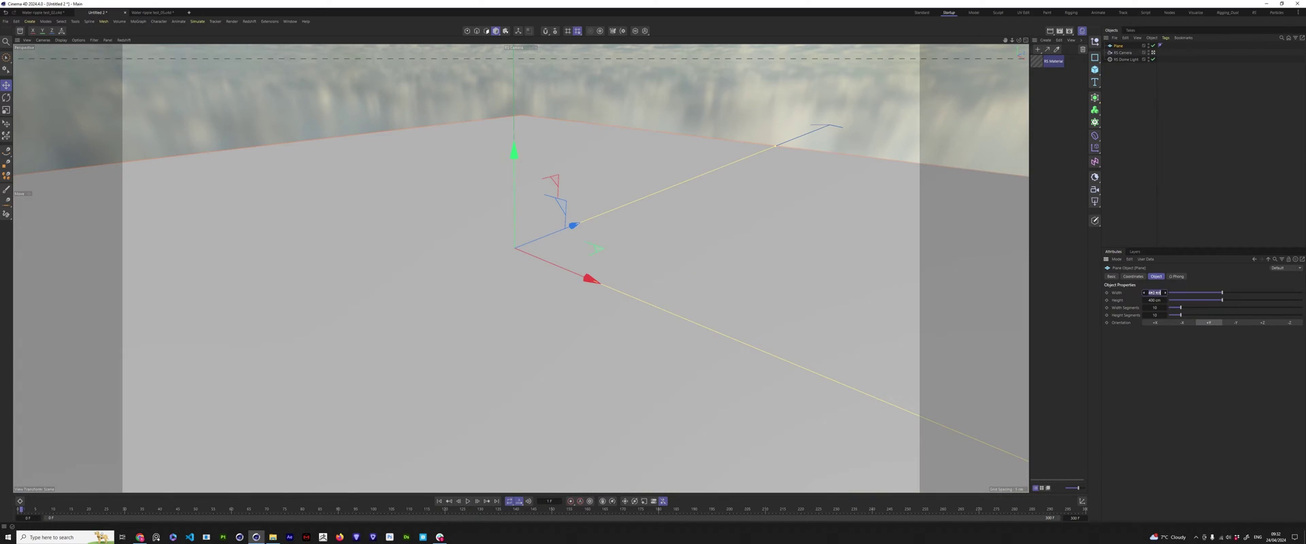
pyautogui.write('100')
pyautogui.doubleClick(1154, 300)
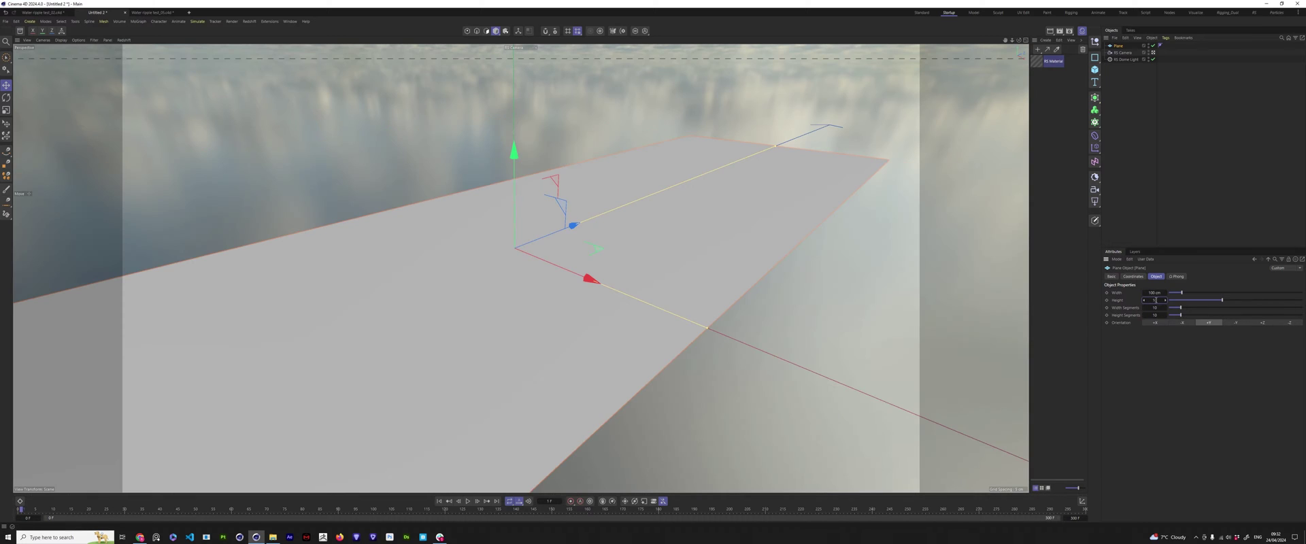
pyautogui.press('Return')
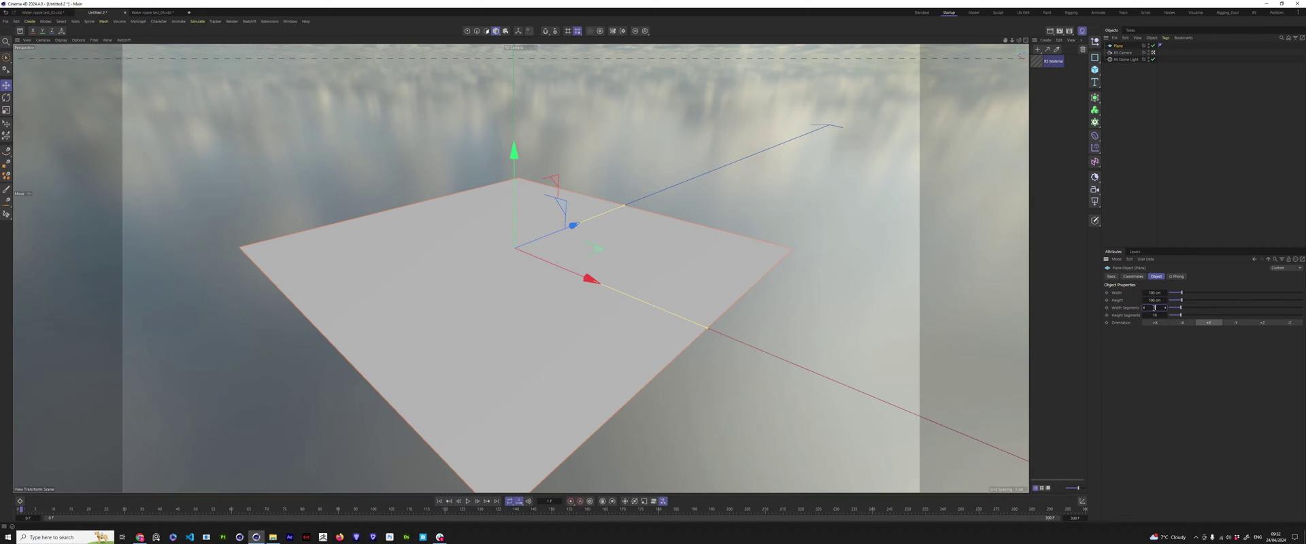
# Step: Give the plane 500 width segments and 300 height segments
pyautogui.write('0')
pyautogui.press('Return')
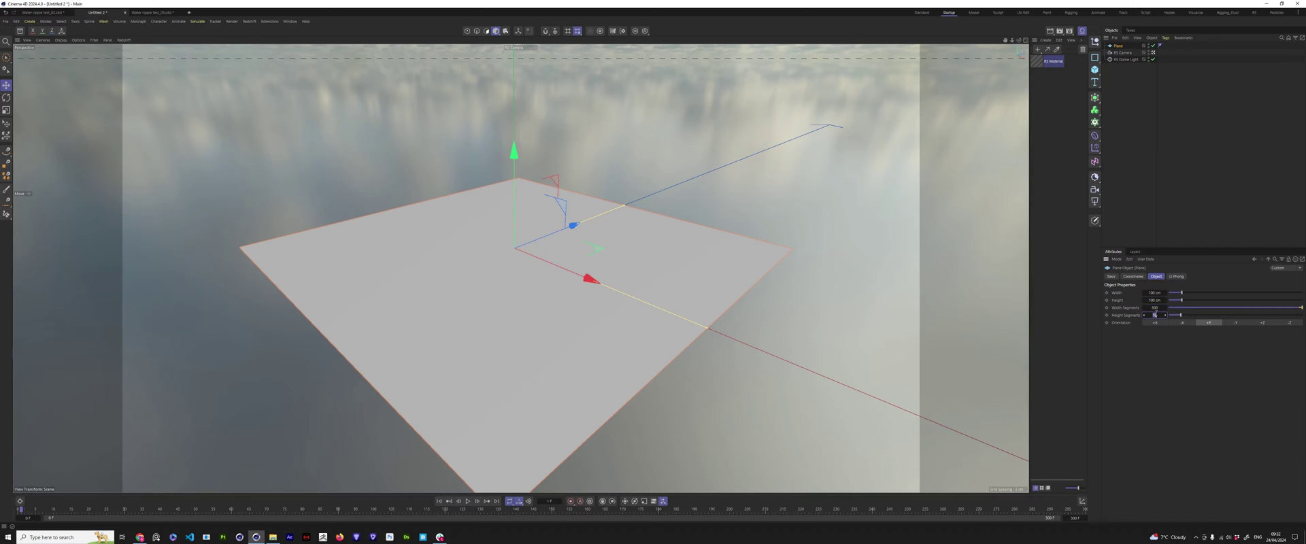
pyautogui.write('300')
pyautogui.press('Return')
pyautogui.click(1185, 204)
pyautogui.click(1118, 46)
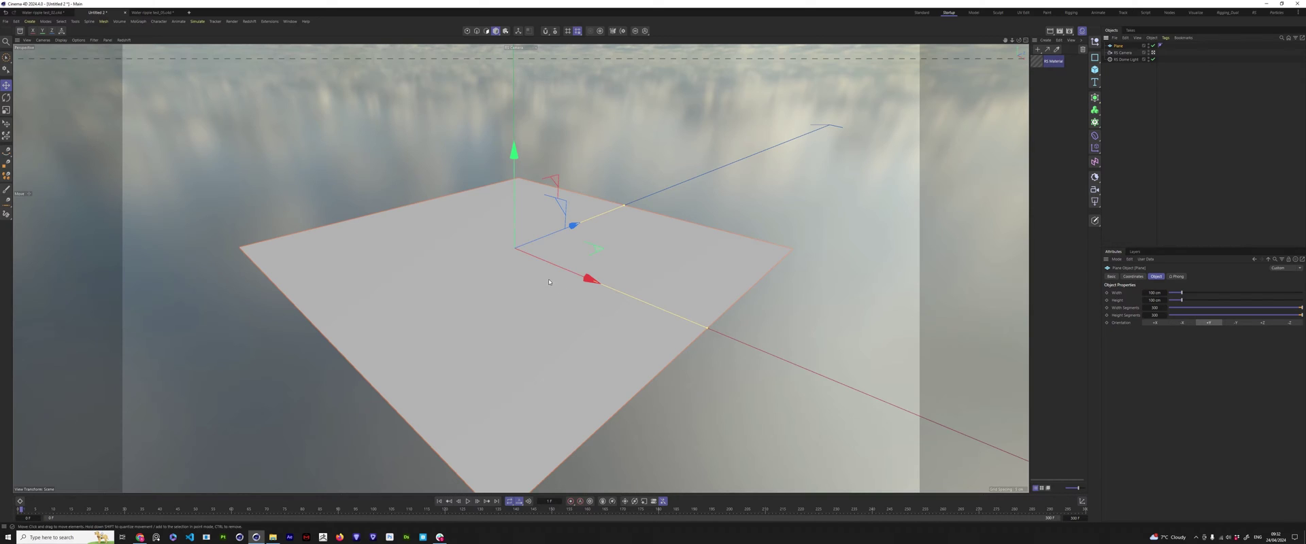
pyautogui.rightClick(1120, 45)
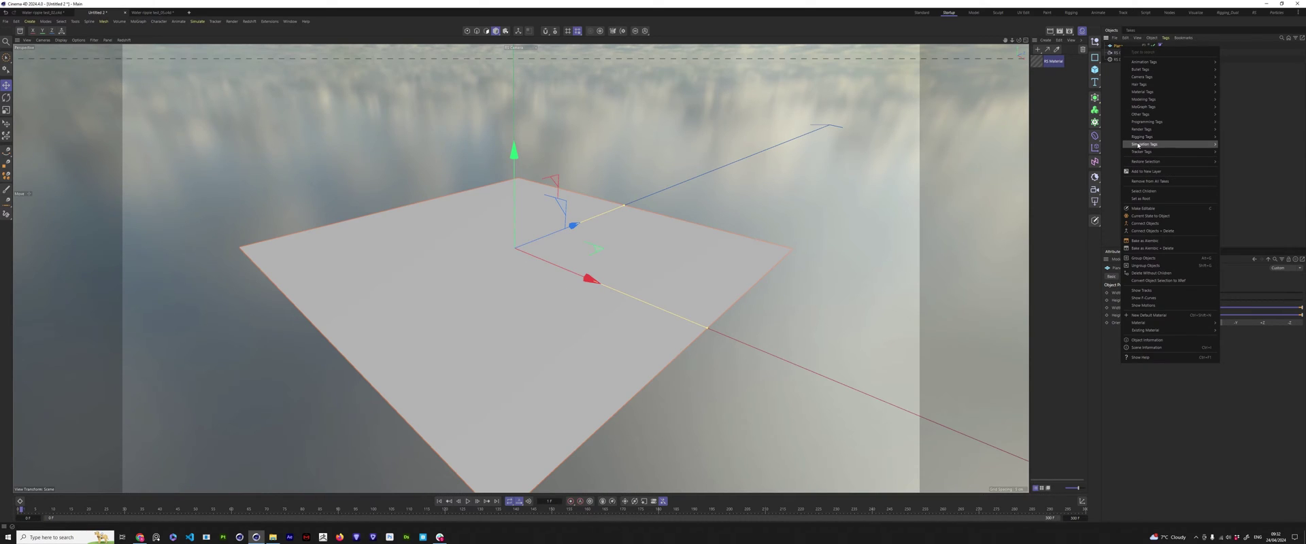
# Step: Add a Cloth tag to the plane and adjust its surface mass value
pyautogui.moveTo(1144, 144)
pyautogui.click(1241, 160)
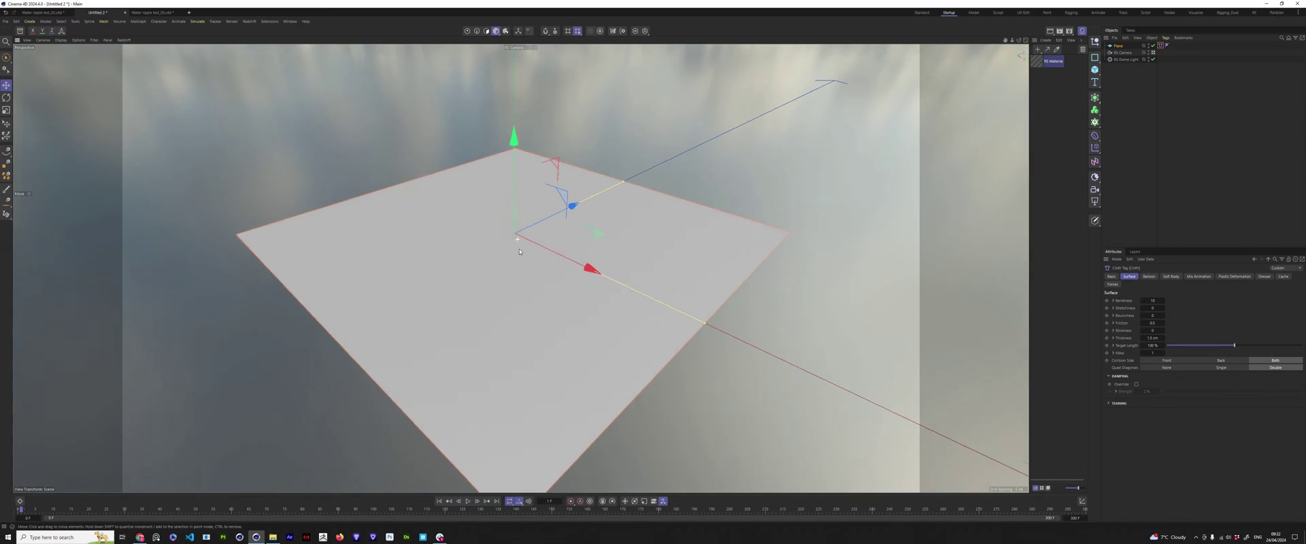
pyautogui.keyDown('alt'); pyautogui.moveTo(515, 250); pyautogui.dragTo(517, 229); pyautogui.keyUp('alt')
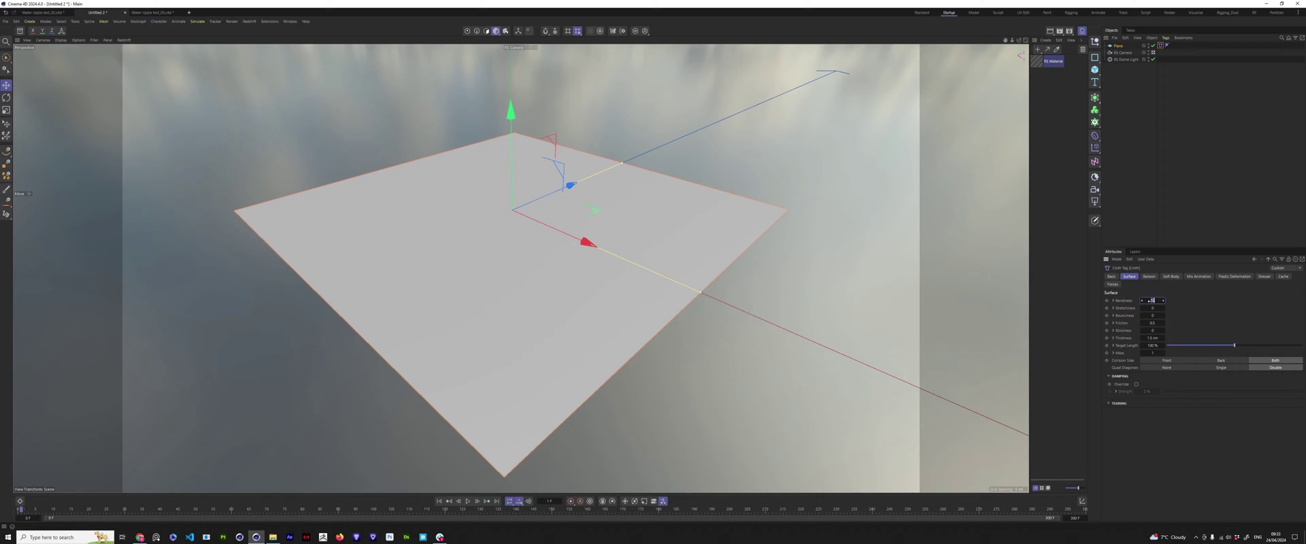
pyautogui.click(1154, 353)
# Step: Enable With Force in the cloth's Mix Animation settings
pyautogui.click(1199, 276)
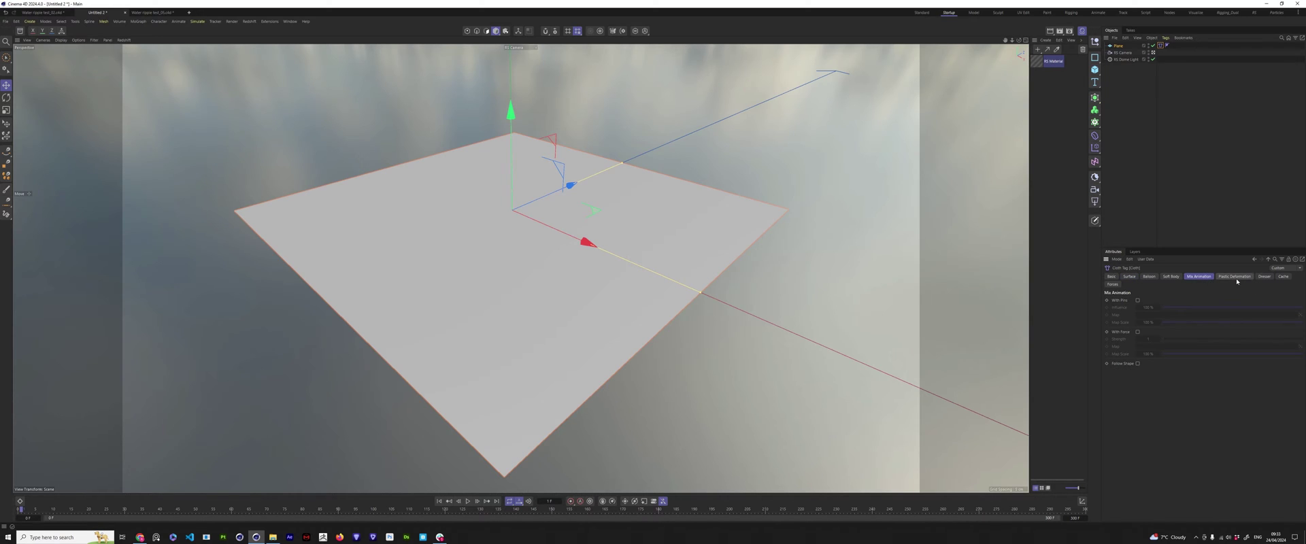
pyautogui.click(1137, 332)
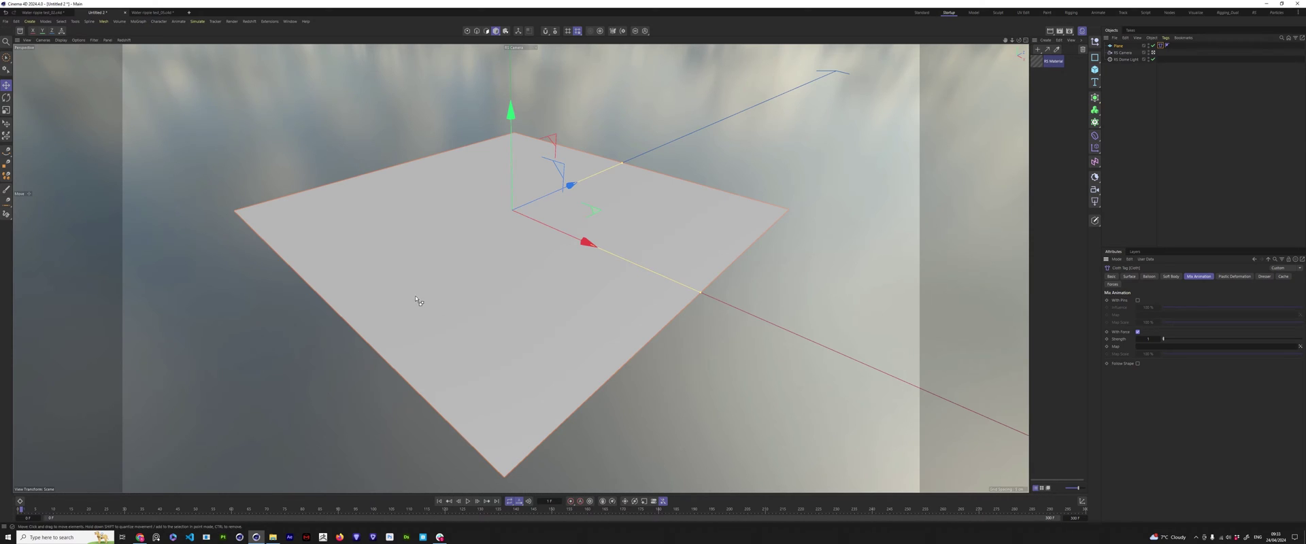
pyautogui.hotkey('ctrl', 'd')
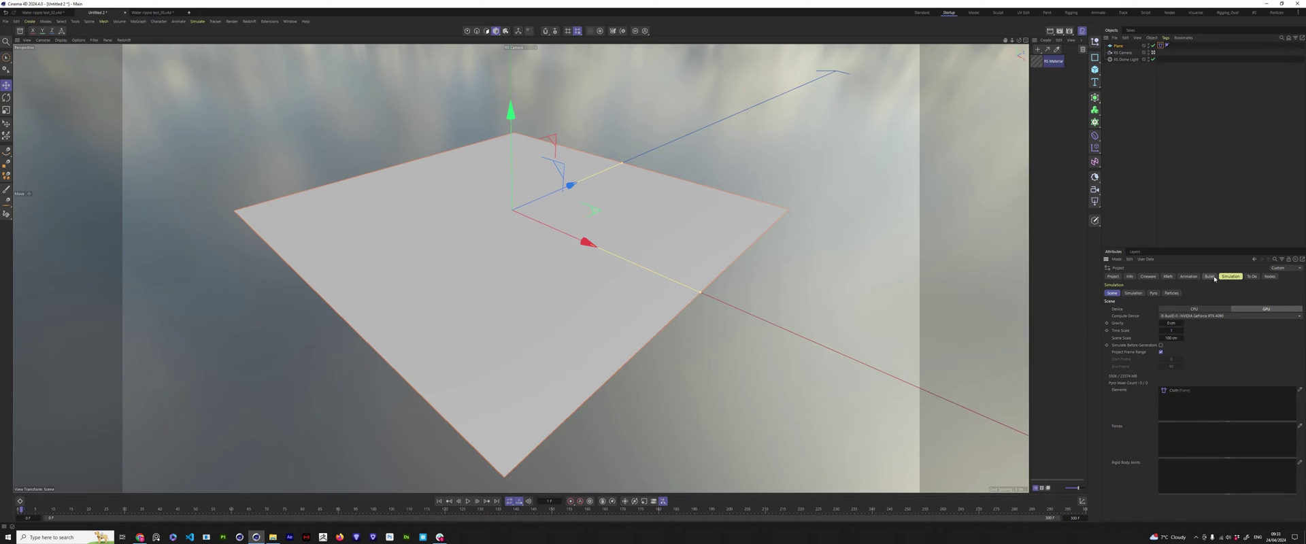
# Step: Set the project's simulation Gravity value to 0 cm
pyautogui.click(1174, 323)
pyautogui.click(1177, 184)
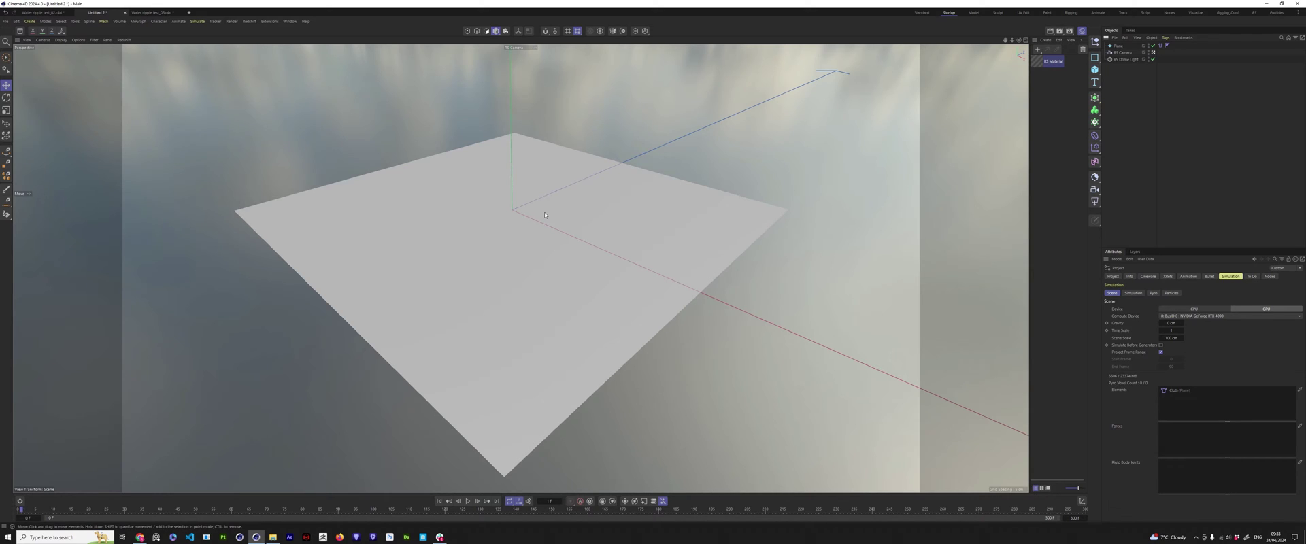
pyautogui.hotkey('shift', 'c')
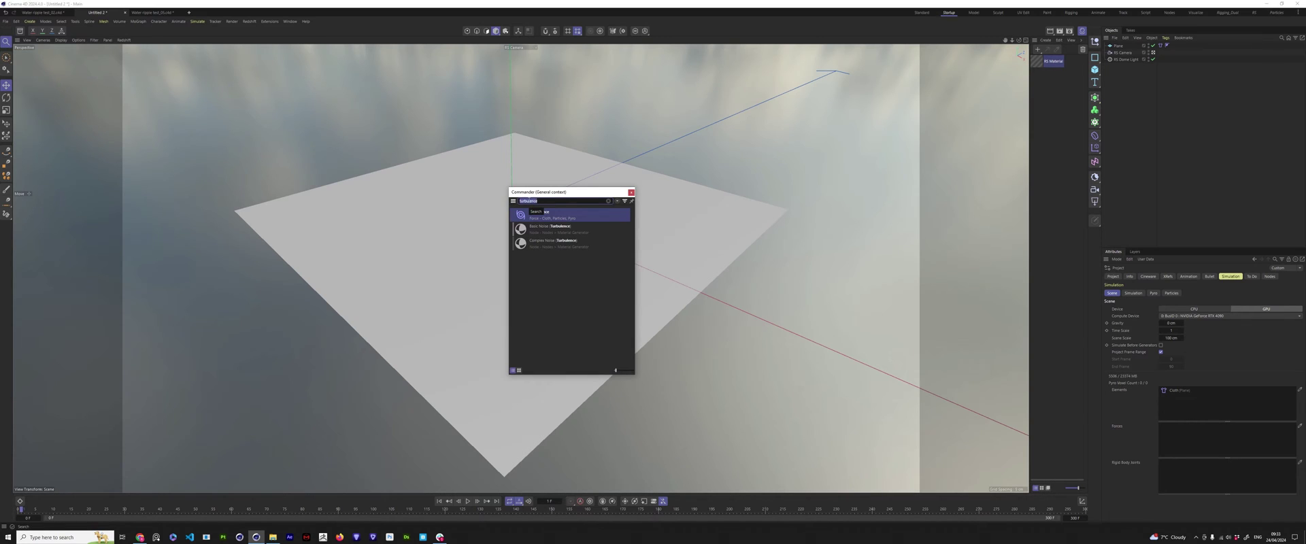
# Step: Add a Gravity force via the 'gravi' search and give it a Linear Field
pyautogui.write('gravi')
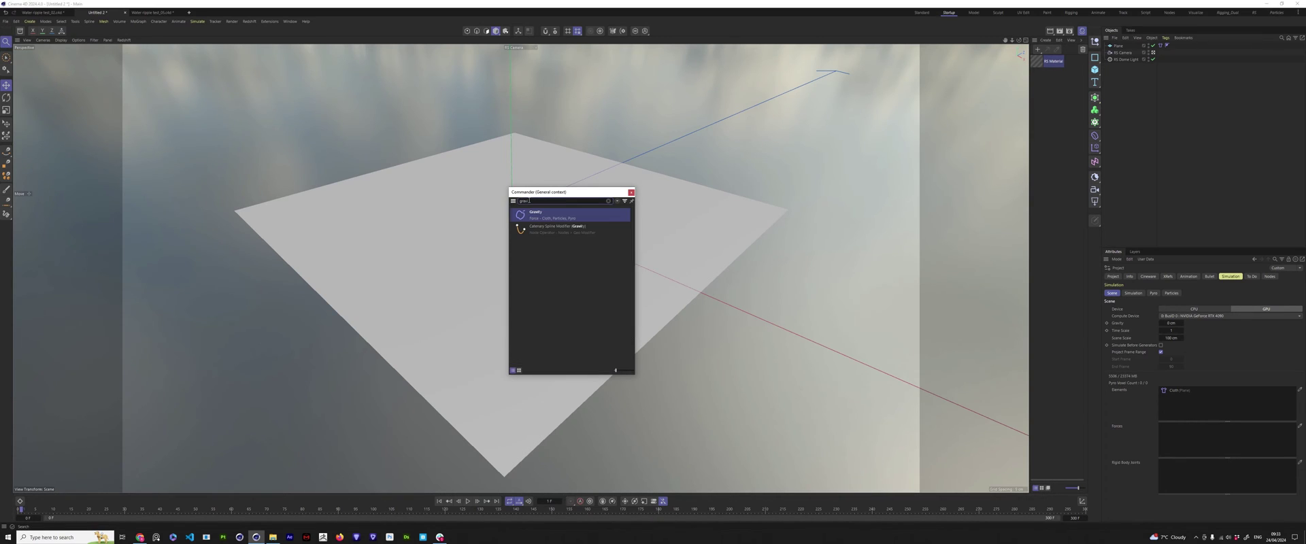
pyautogui.click(557, 217)
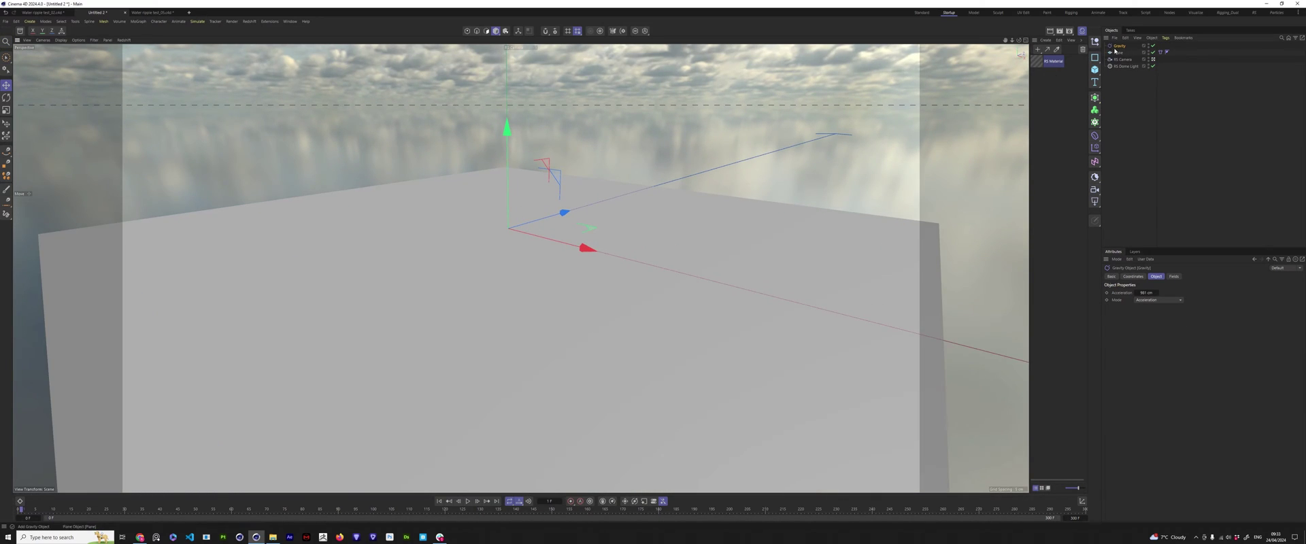
pyautogui.click(1180, 278)
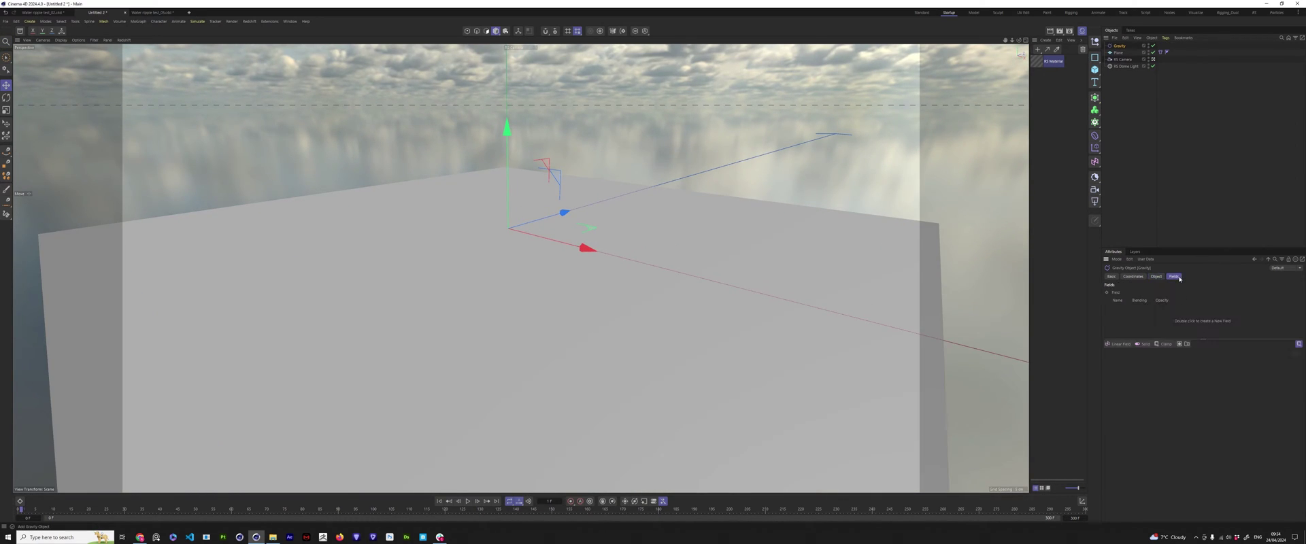
pyautogui.click(1119, 344)
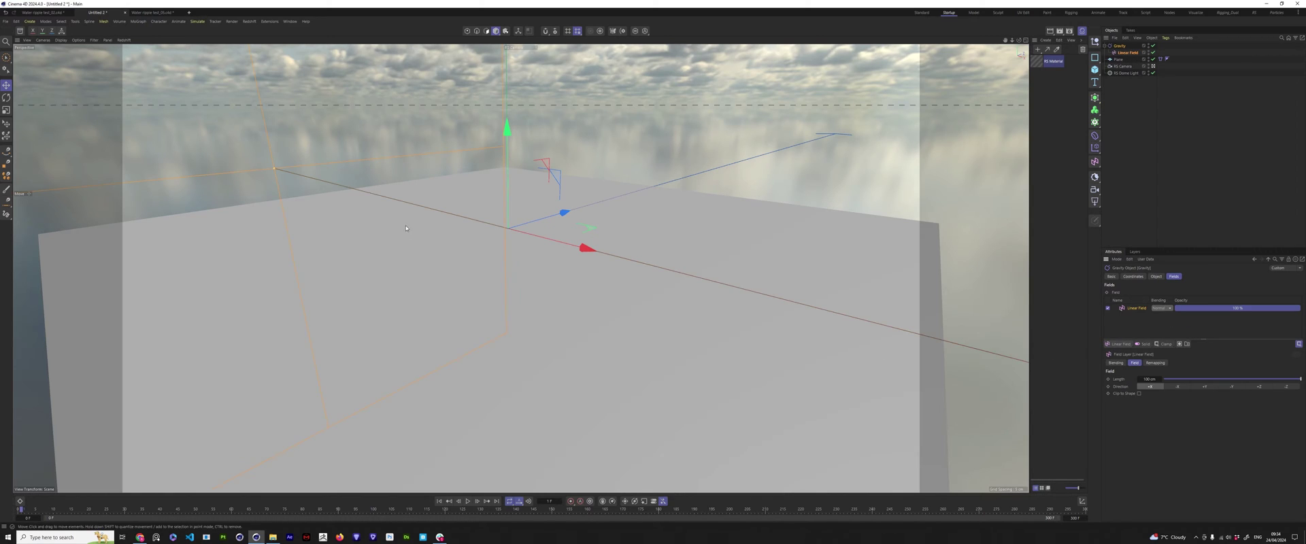
# Step: Set the linear field length to 1 cm and rotate it -90°
pyautogui.doubleClick(1148, 379)
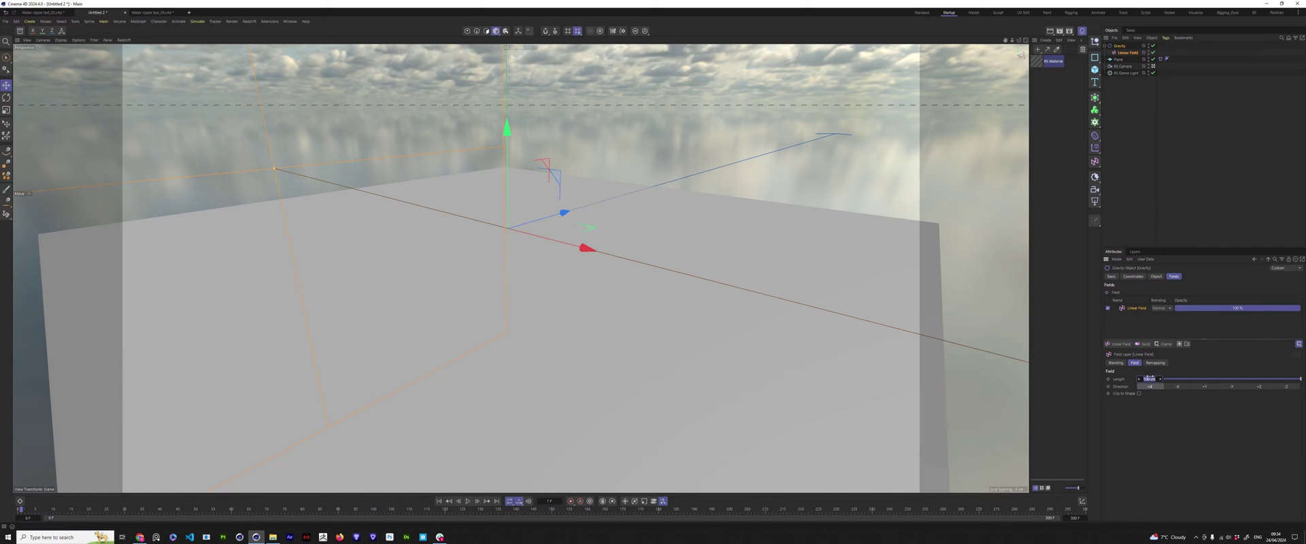
pyautogui.press('BackSpace')
pyautogui.press('Return')
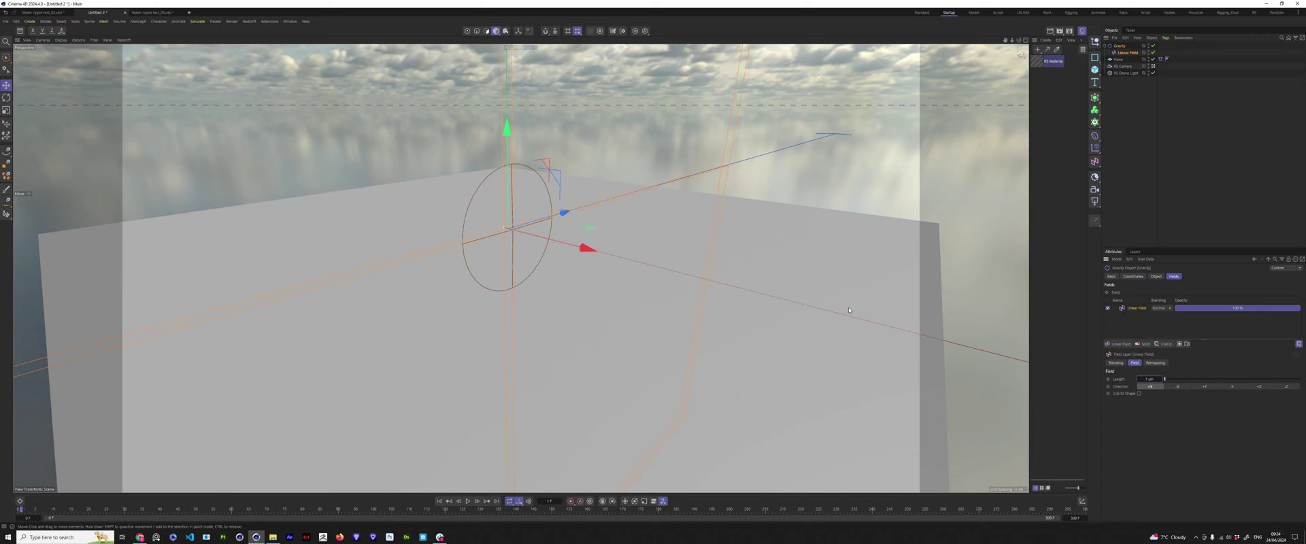
pyautogui.press('r')
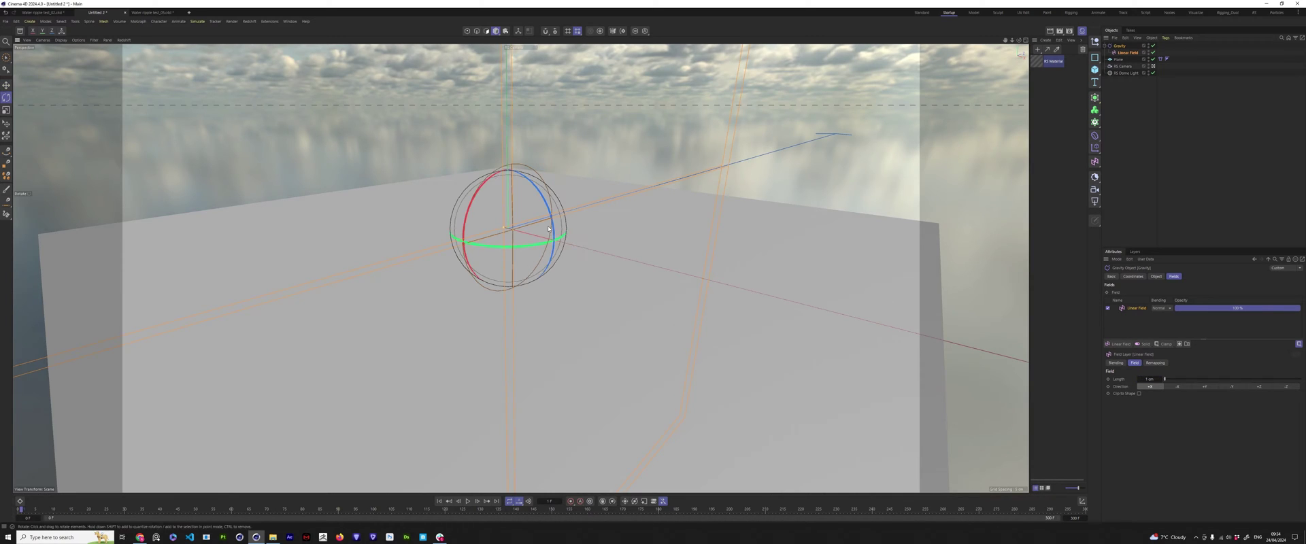
pyautogui.moveTo(548, 229); pyautogui.dragTo(499, 182)
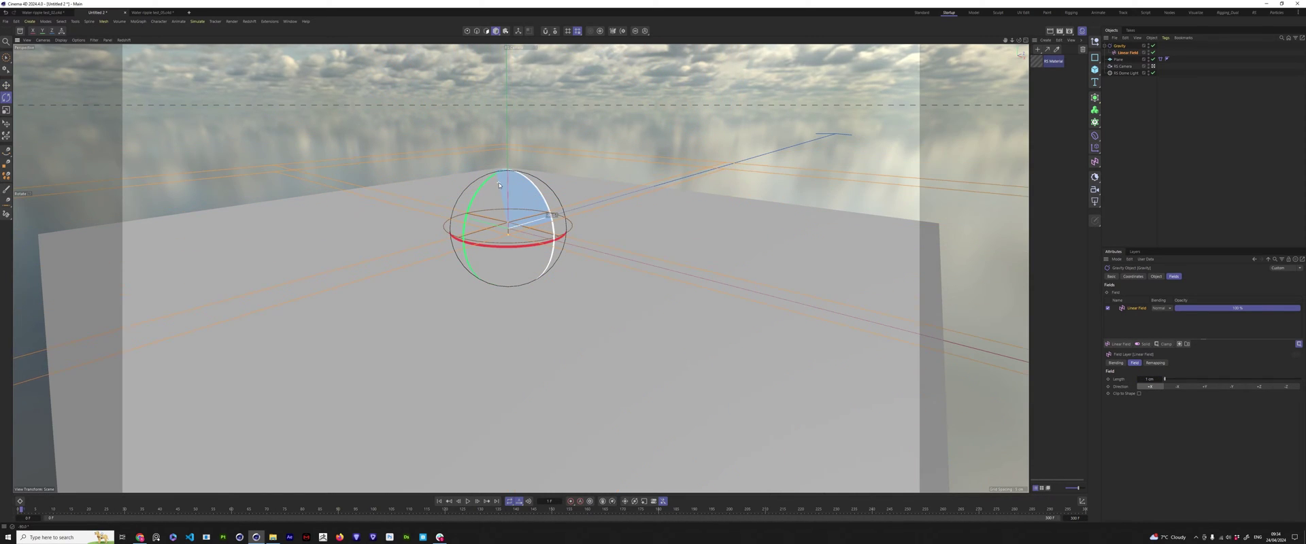
pyautogui.keyDown('alt'); pyautogui.moveTo(529, 252); pyautogui.dragTo(525, 241); pyautogui.keyUp('alt')
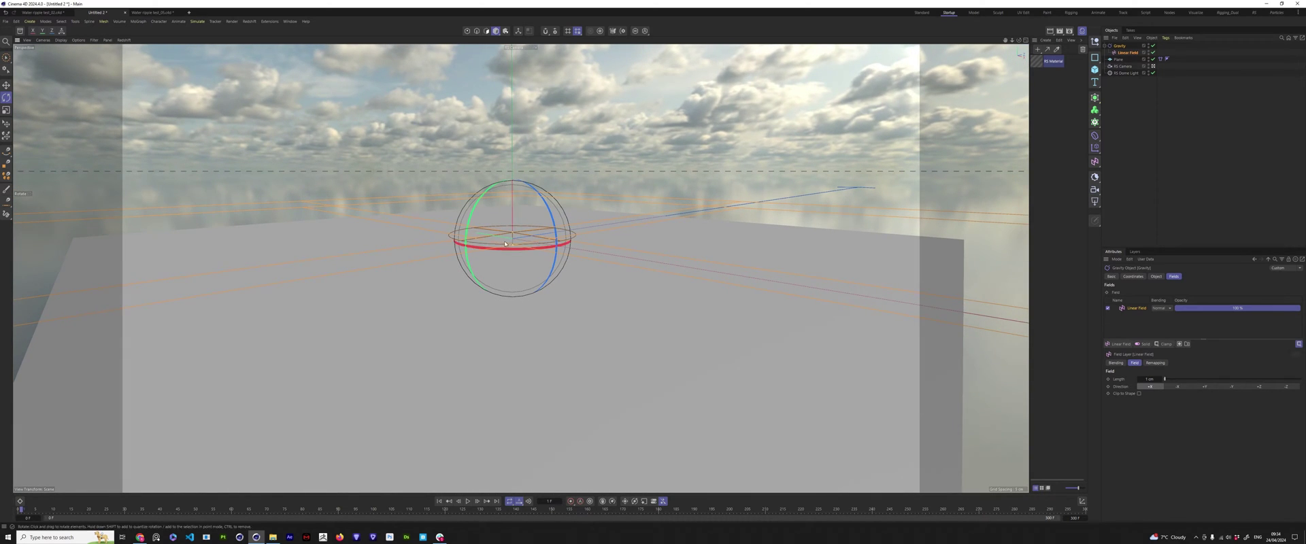
pyautogui.middleClick(514, 241)
# Step: In the Right view, move the gravity's linear field up along Y above the plane
pyautogui.middleClick(316, 372)
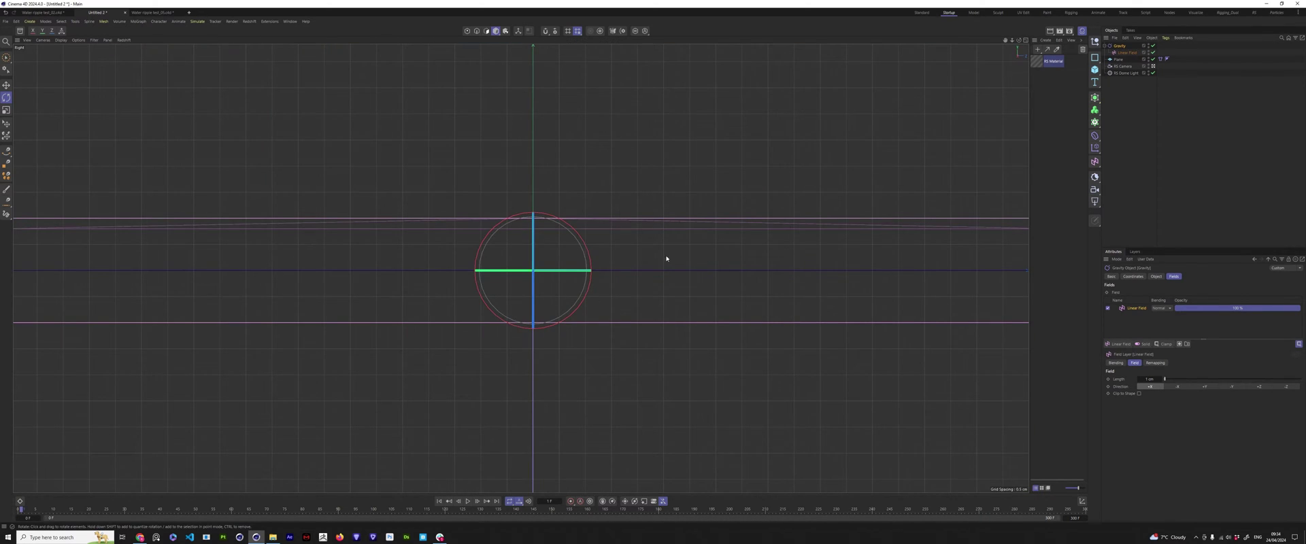
pyautogui.click(1126, 52)
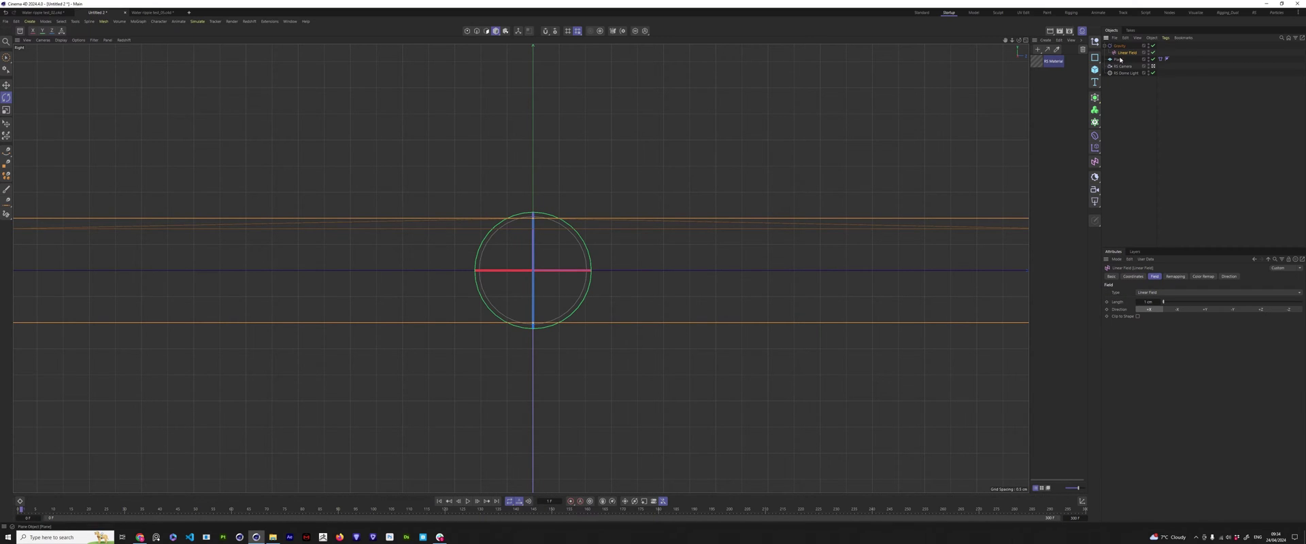
pyautogui.press('e')
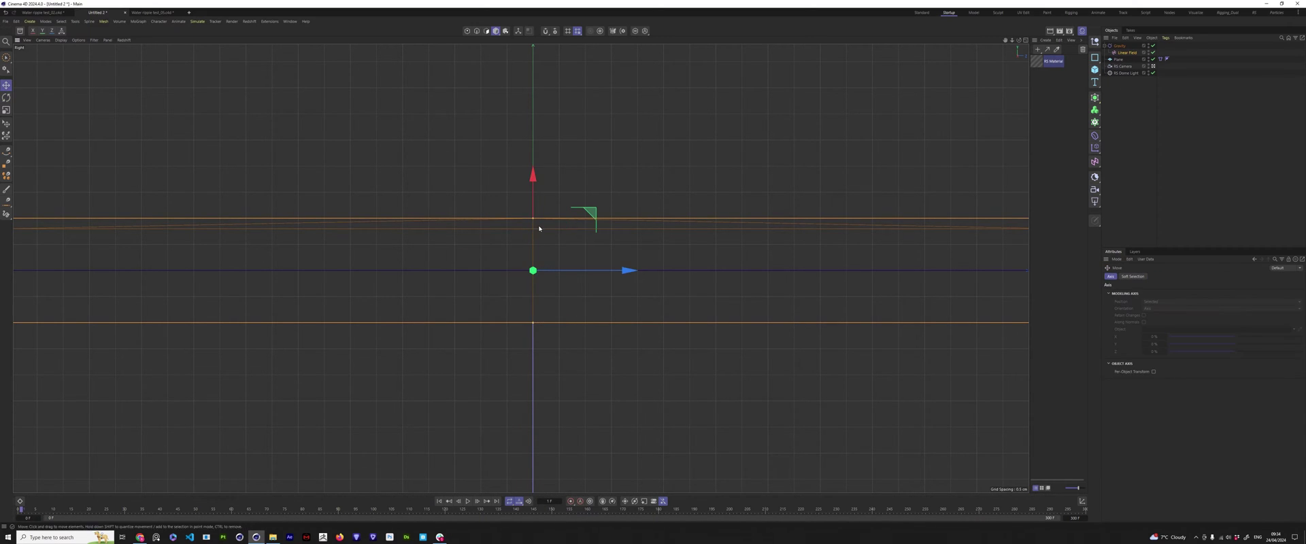
pyautogui.moveTo(528, 235); pyautogui.dragTo(528, 178)
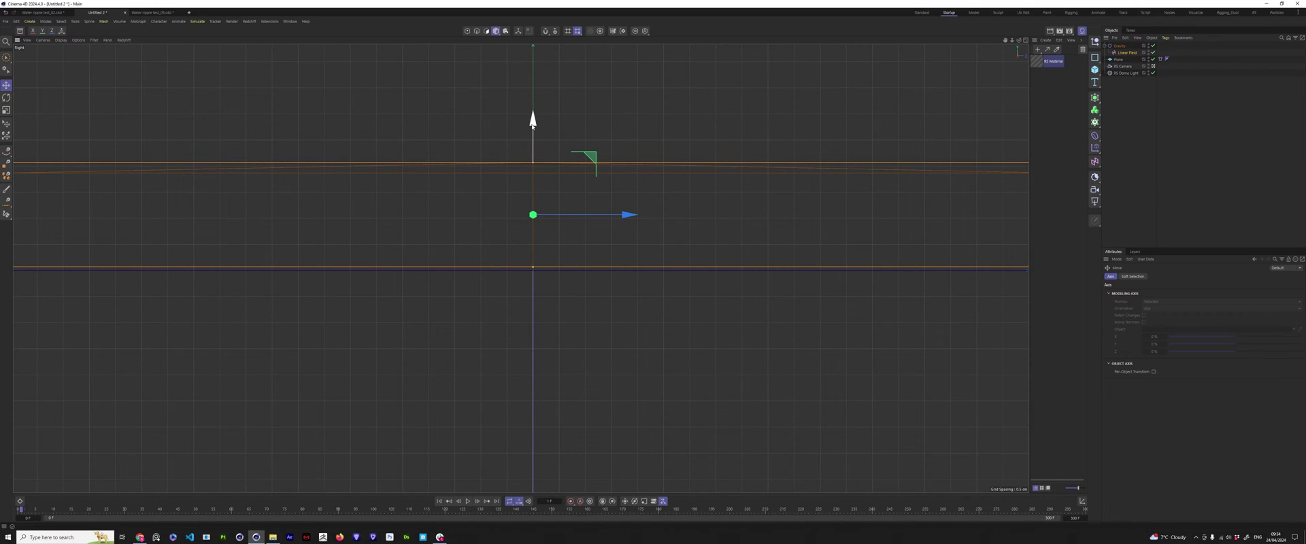
pyautogui.click(1121, 45)
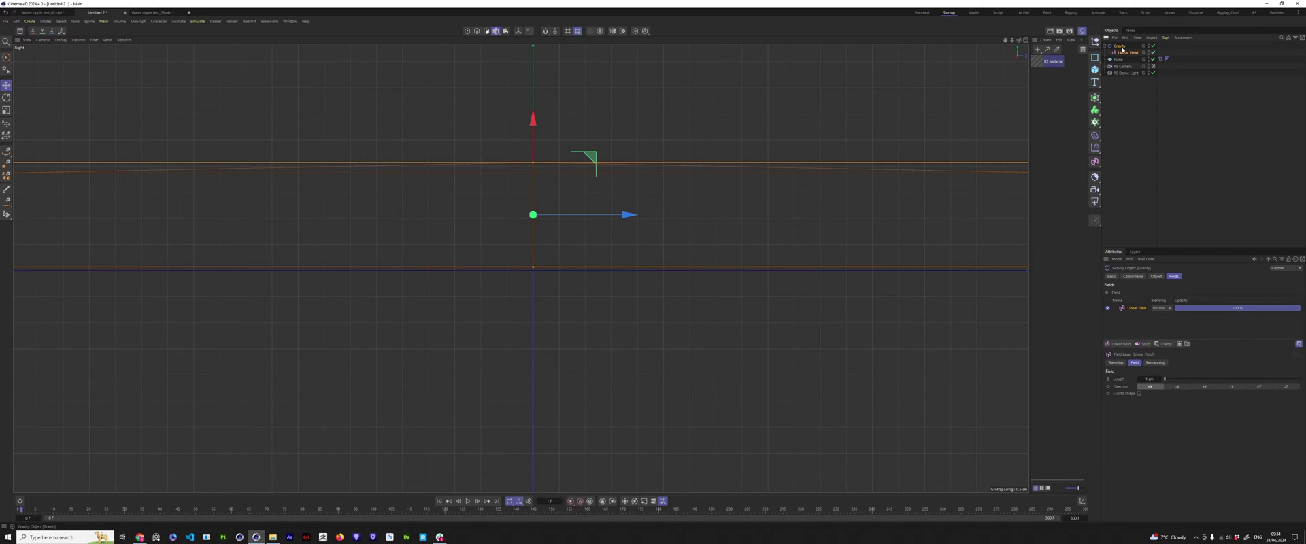
pyautogui.click(1156, 276)
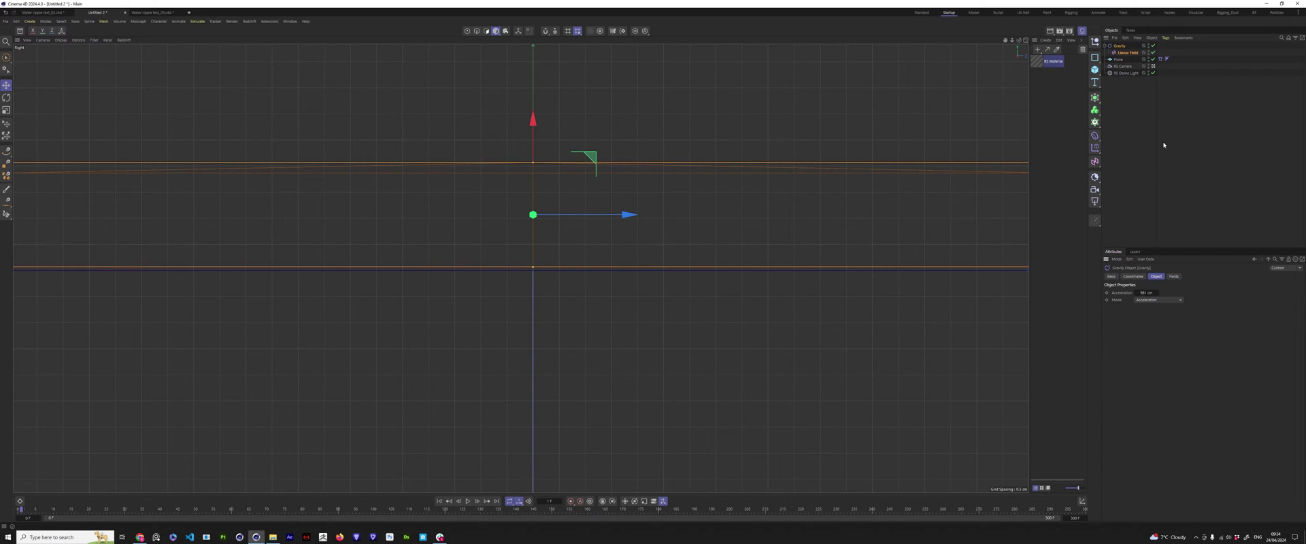
# Step: Duplicate the Gravity force and rotate the copy about -155° to pull the opposite way
pyautogui.click(1118, 46)
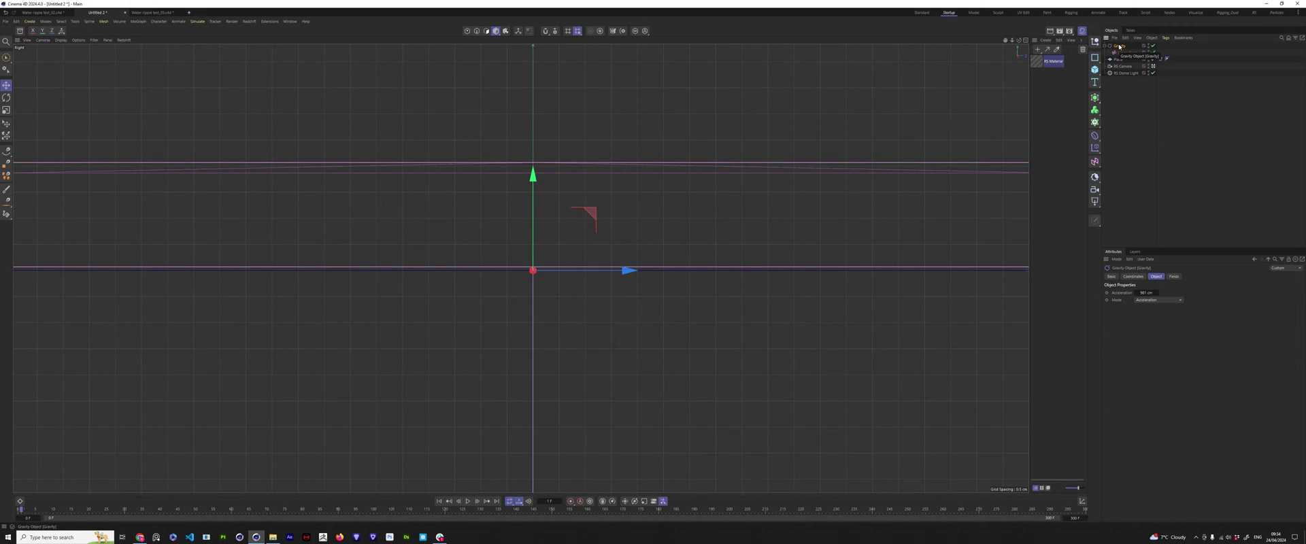
pyautogui.hotkey('ctrl', 'c')
pyautogui.hotkey('ctrl', 'v')
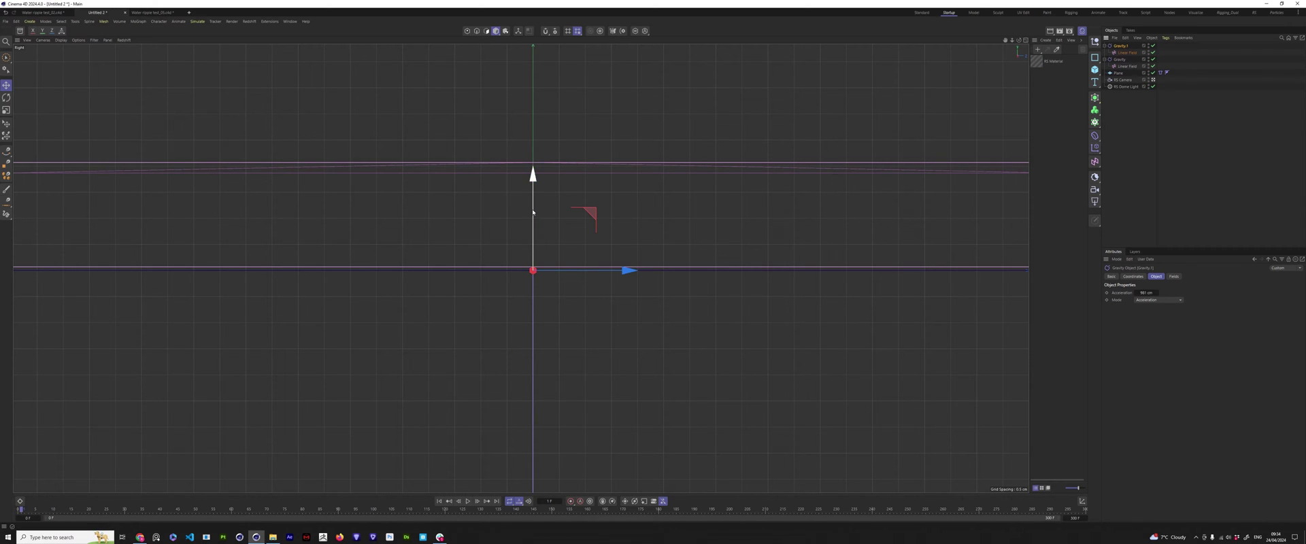
pyautogui.press('t')
pyautogui.press('r')
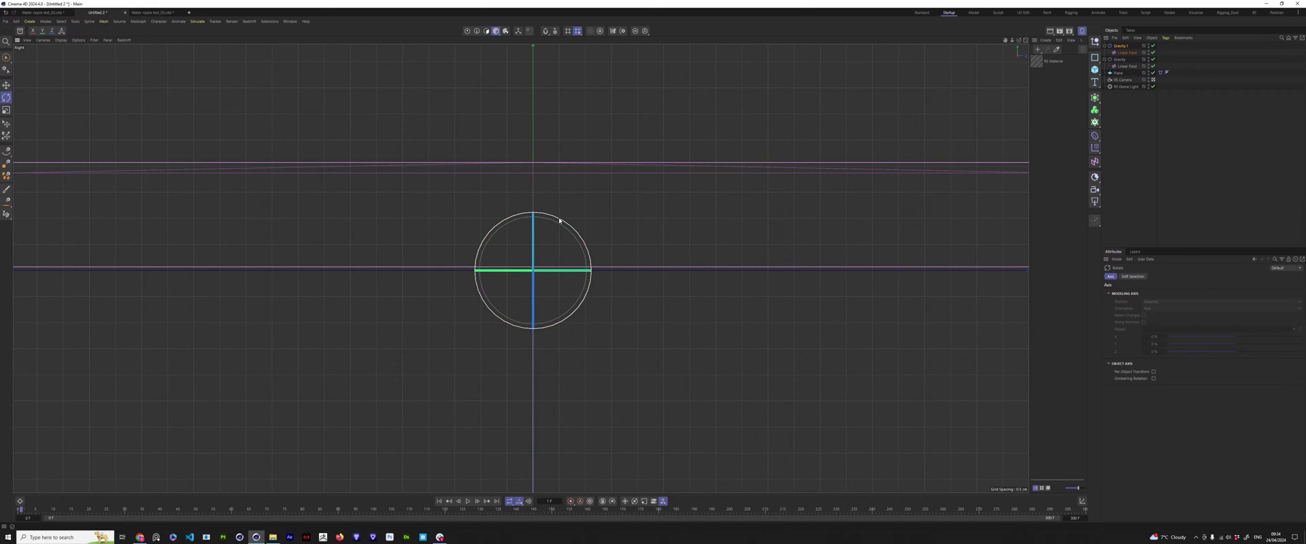
pyautogui.moveTo(560, 222); pyautogui.dragTo(519, 306)
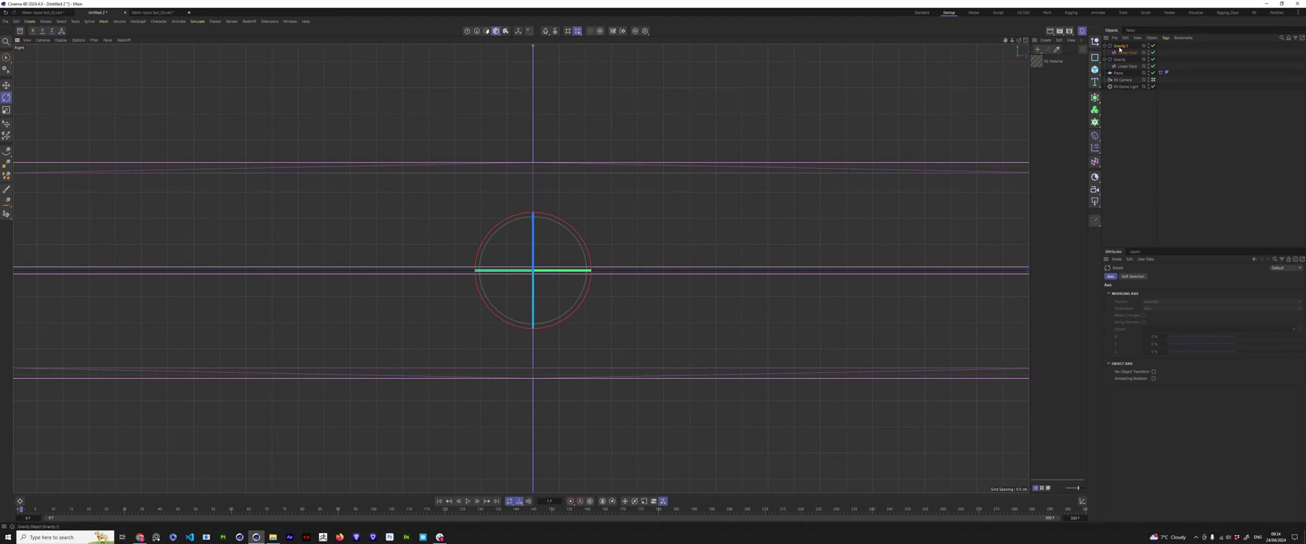
# Step: Return to a single Perspective view and compare the two gravity fields
pyautogui.middleClick(571, 296)
pyautogui.middleClick(301, 170)
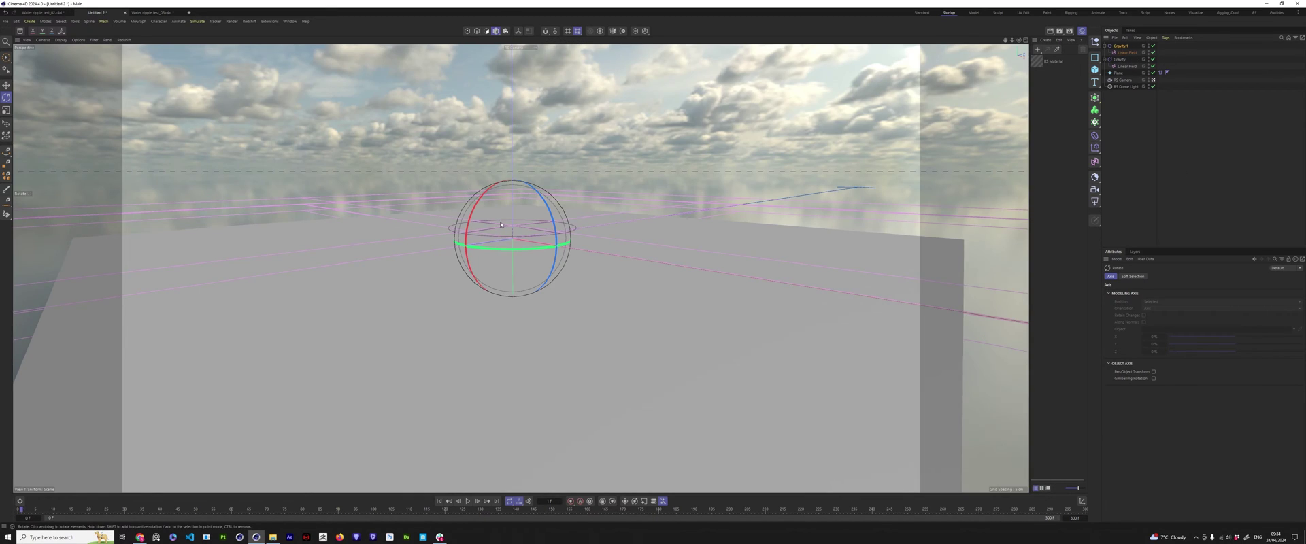
pyautogui.click(1119, 59)
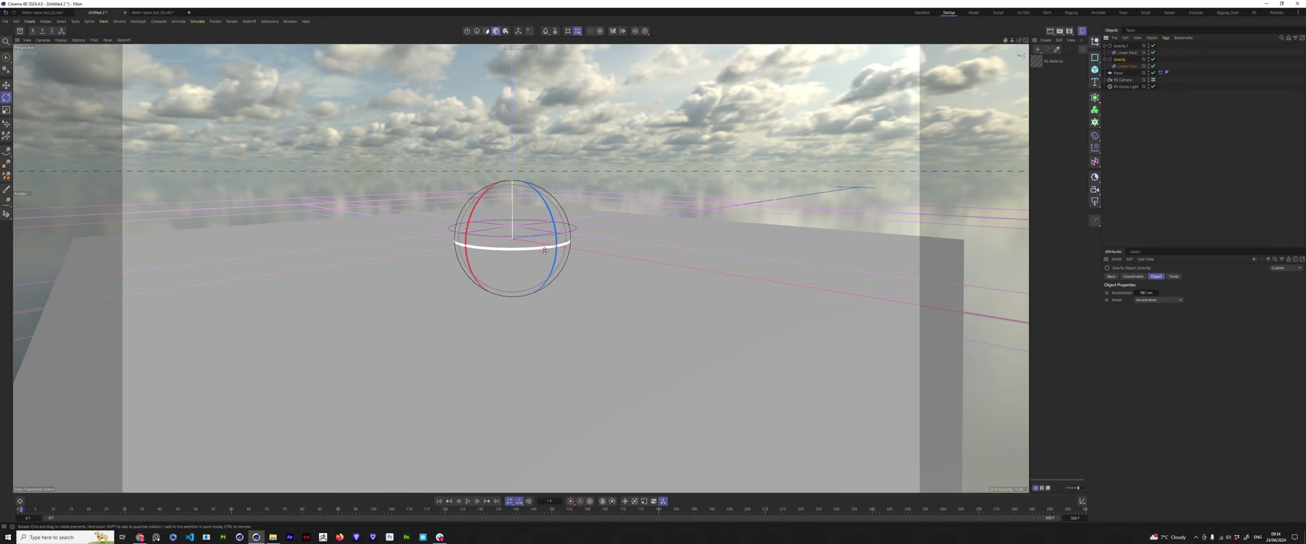
pyautogui.keyDown('alt'); pyautogui.moveTo(526, 281); pyautogui.dragTo(556, 271); pyautogui.keyUp('alt')
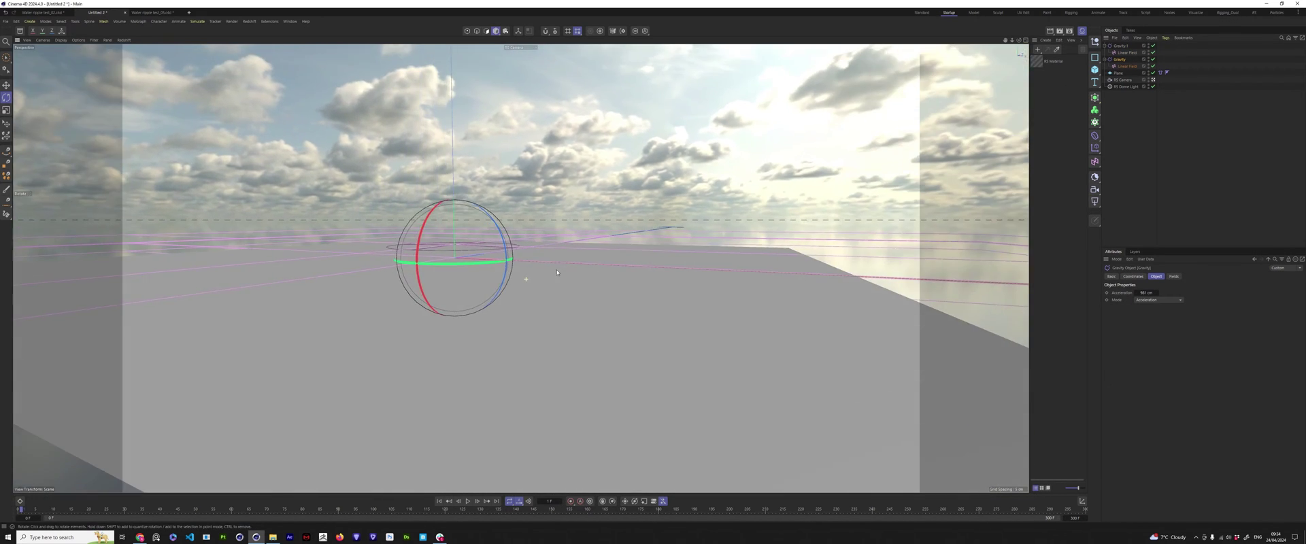
pyautogui.hotkey('ctrl', 'z')
pyautogui.keyDown('alt'); pyautogui.moveTo(437, 277); pyautogui.dragTo(435, 251); pyautogui.keyUp('alt')
pyautogui.keyDown('alt'); pyautogui.moveTo(436, 255); pyautogui.dragTo(504, 235, button='middle'); pyautogui.keyUp('alt')
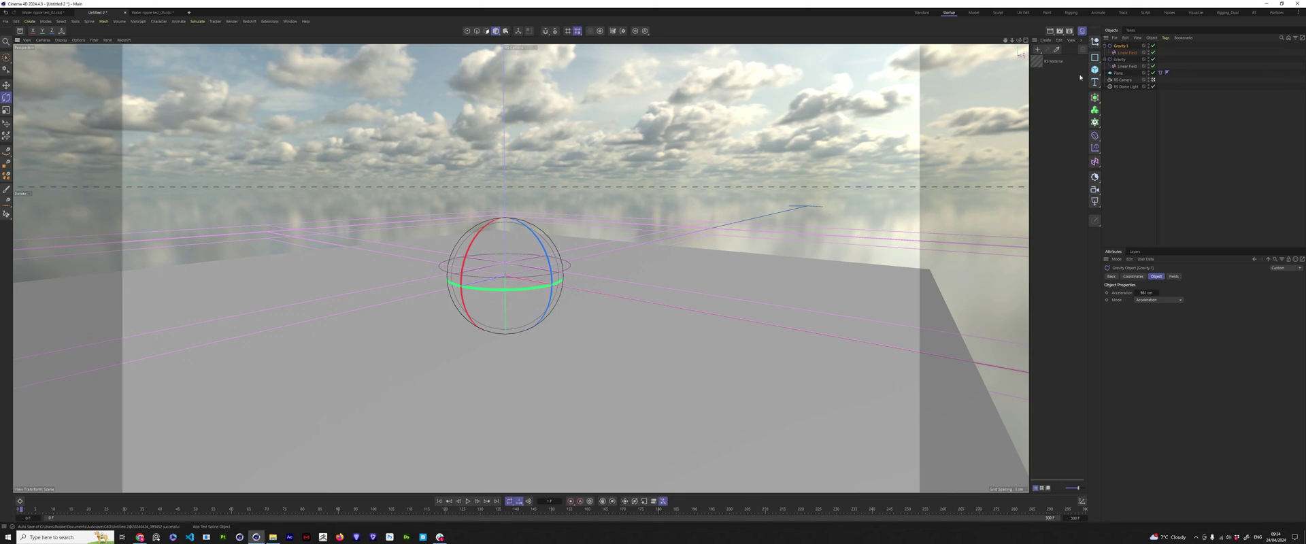
pyautogui.click(1119, 60)
pyautogui.hotkey('ctrl', 'z')
pyautogui.hotkey('ctrl', 'z')
pyautogui.hotkey('ctrl', 'z')
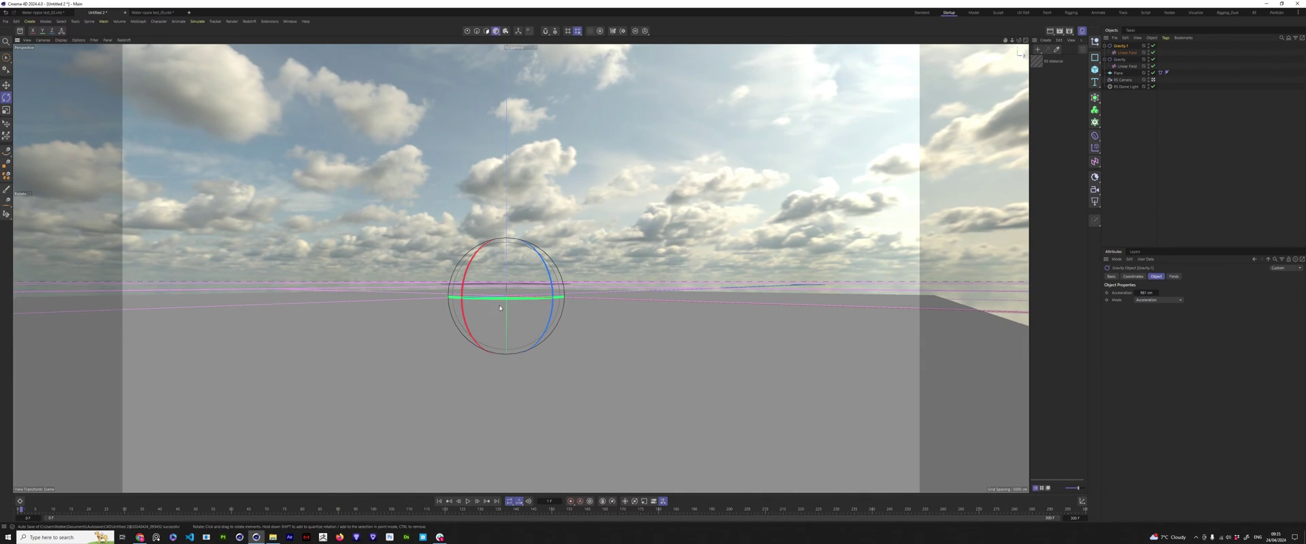
pyautogui.hotkey('ctrl', 'z')
pyautogui.hotkey('ctrl', 'z')
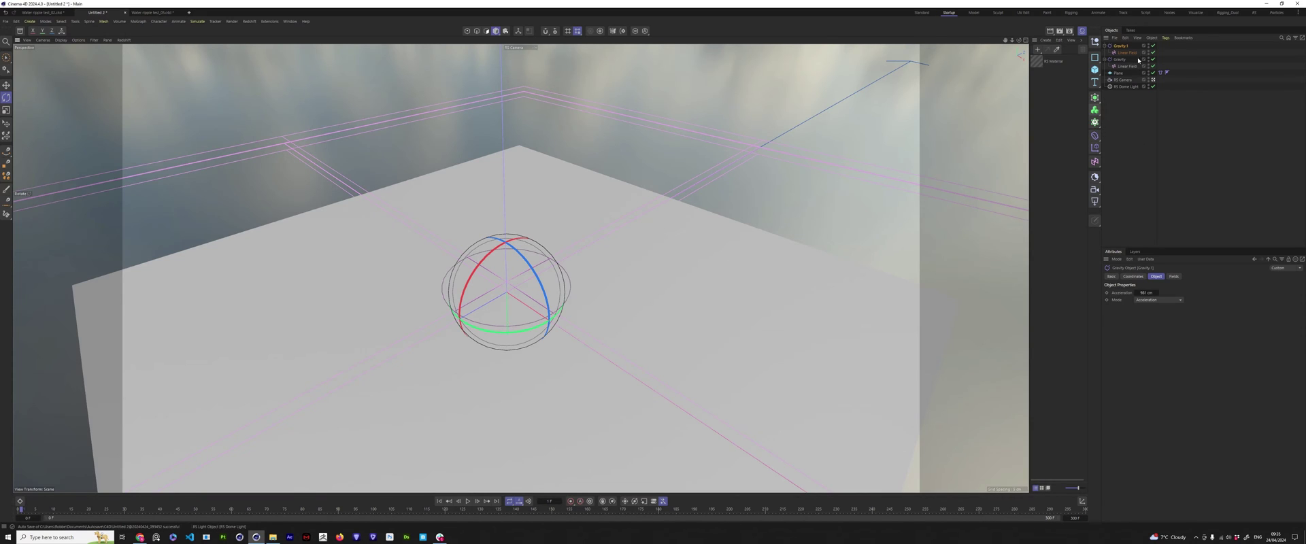
# Step: Select the plane and frame the view closely around it
pyautogui.click(1119, 73)
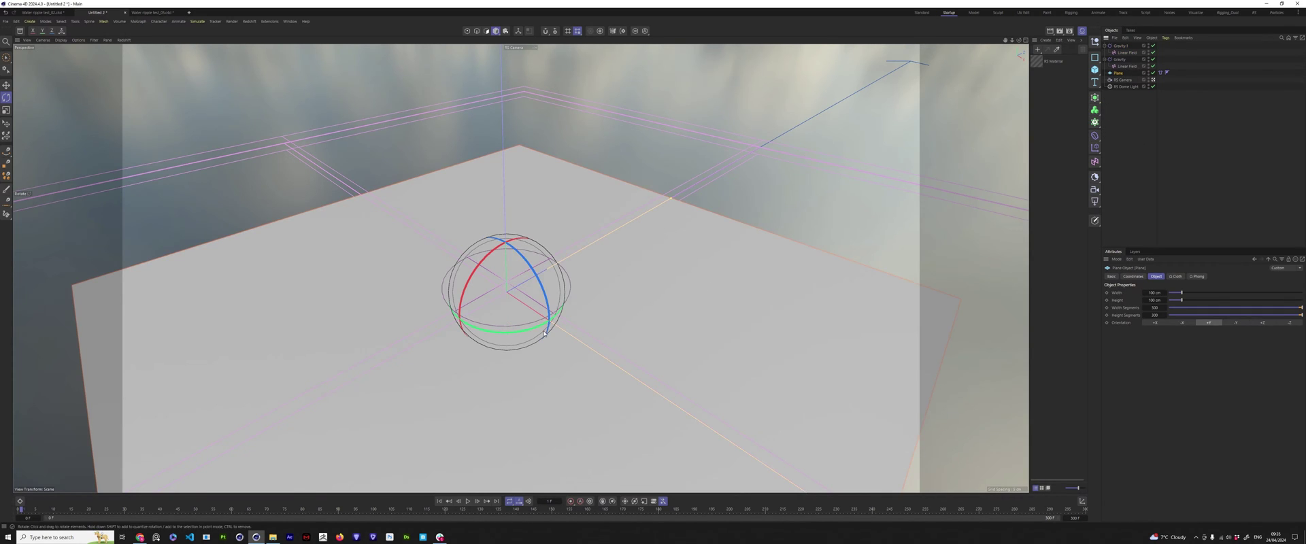
pyautogui.keyDown('alt'); pyautogui.moveTo(544, 292); pyautogui.dragTo(565, 271); pyautogui.keyUp('alt')
pyautogui.scroll(-2, 565, 271)
pyautogui.scroll(-4, 566, 269)
pyautogui.scroll(-3, 565, 259)
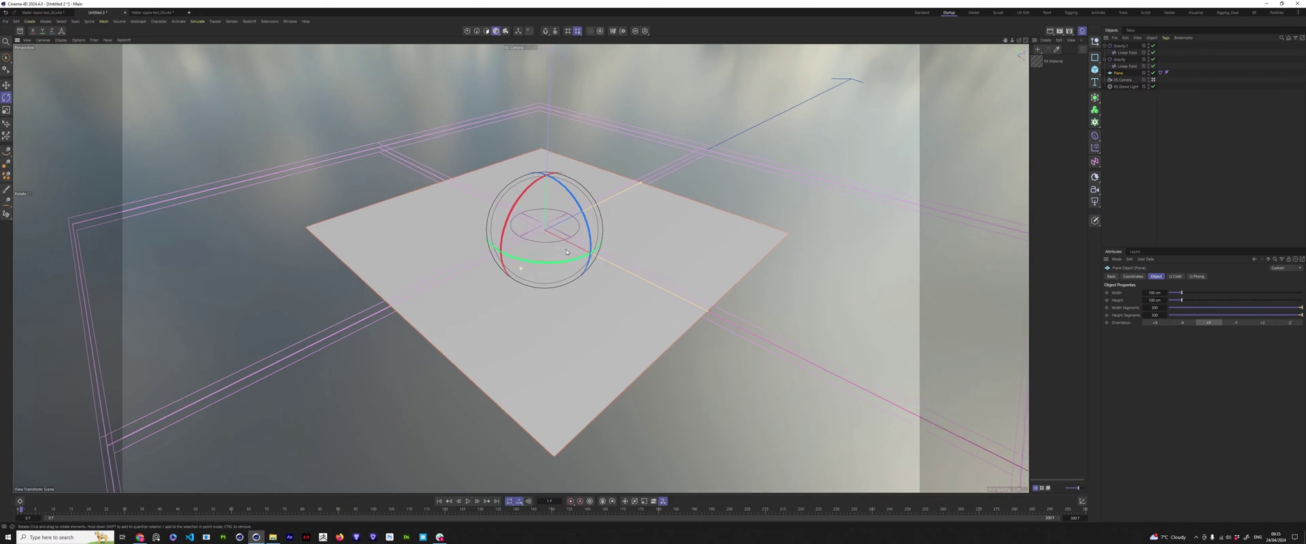
pyautogui.scroll(-1, 566, 248)
pyautogui.keyDown('alt'); pyautogui.moveTo(564, 247); pyautogui.dragTo(557, 248); pyautogui.keyUp('alt')
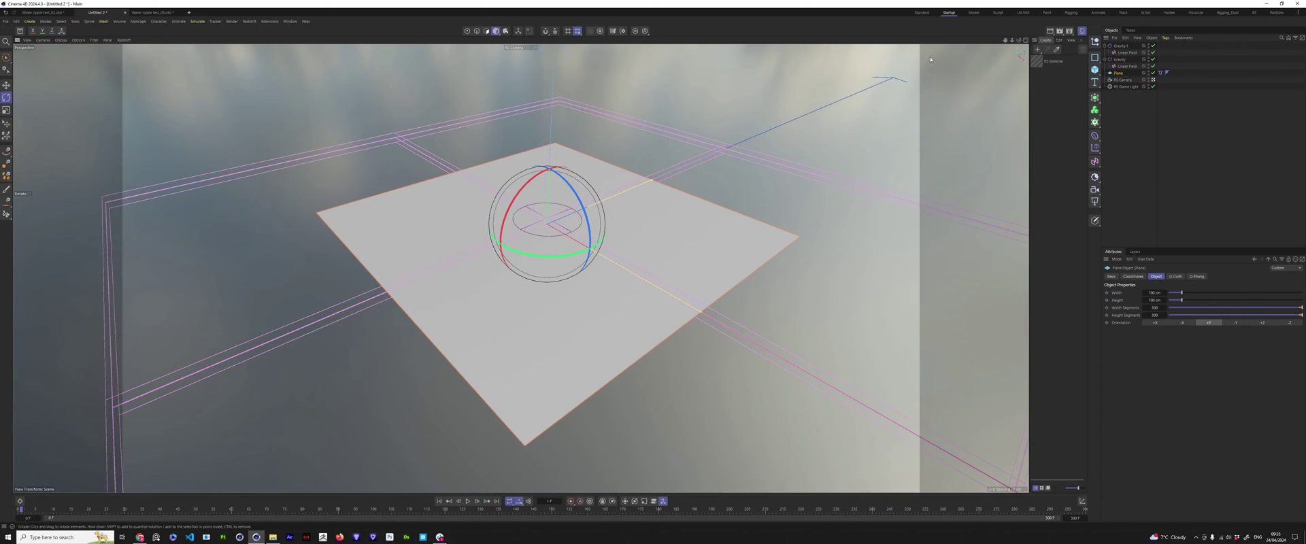
# Step: Apply the RS Material to the plane, undoing an accidentally added cube
pyautogui.click(1043, 64)
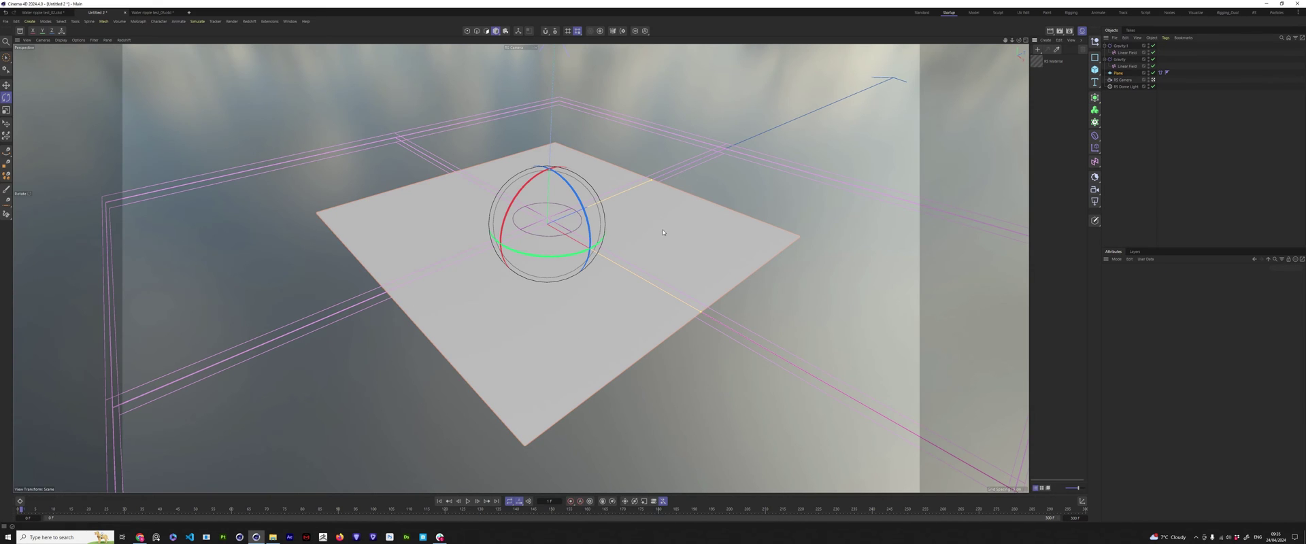
pyautogui.moveTo(781, 124); pyautogui.dragTo(662, 230)
pyautogui.keyDown('alt'); pyautogui.moveTo(567, 263); pyautogui.dragTo(599, 252); pyautogui.keyUp('alt')
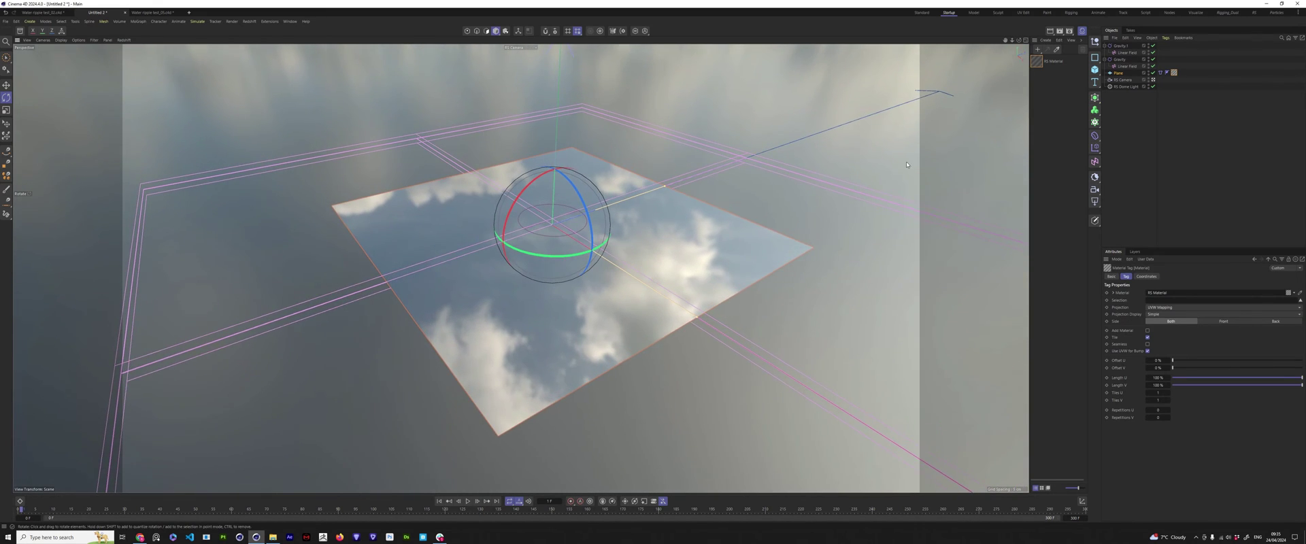
pyautogui.click(1094, 70)
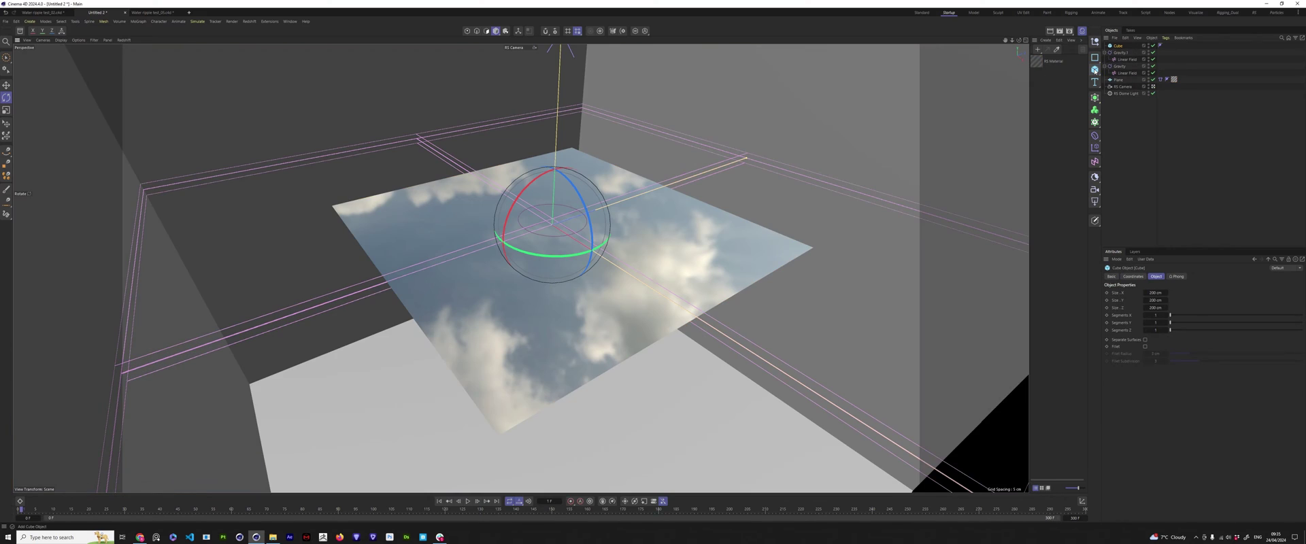
pyautogui.hotkey('ctrl', 'z')
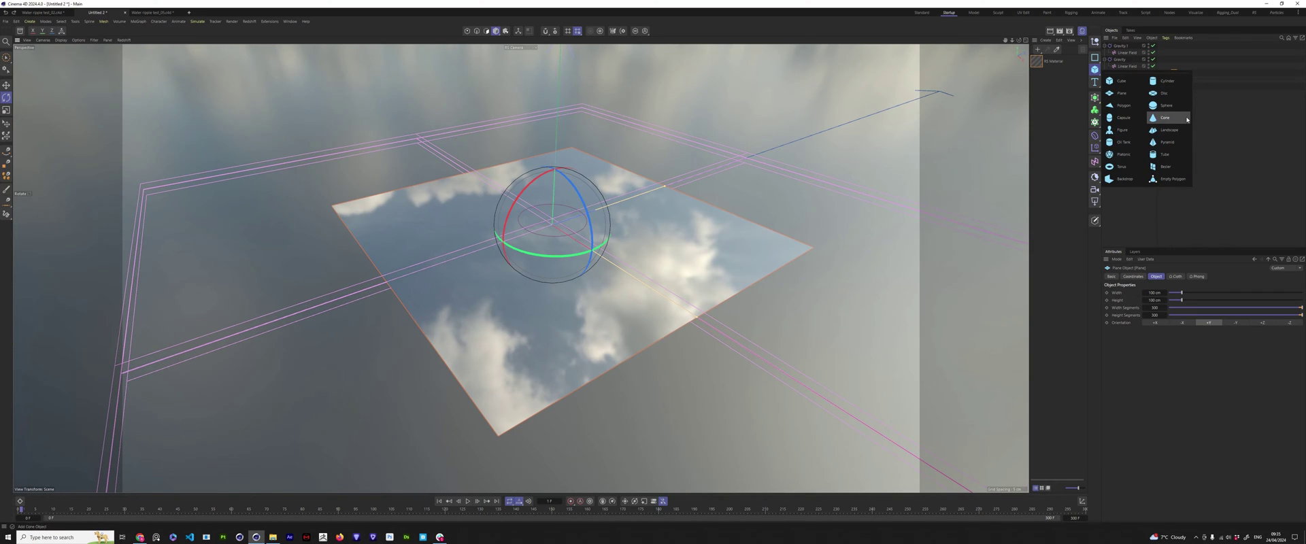
# Step: Create a smaller-radius sphere and raise it along Y above the plane
pyautogui.moveTo(1096, 73); pyautogui.dragTo(1169, 102)
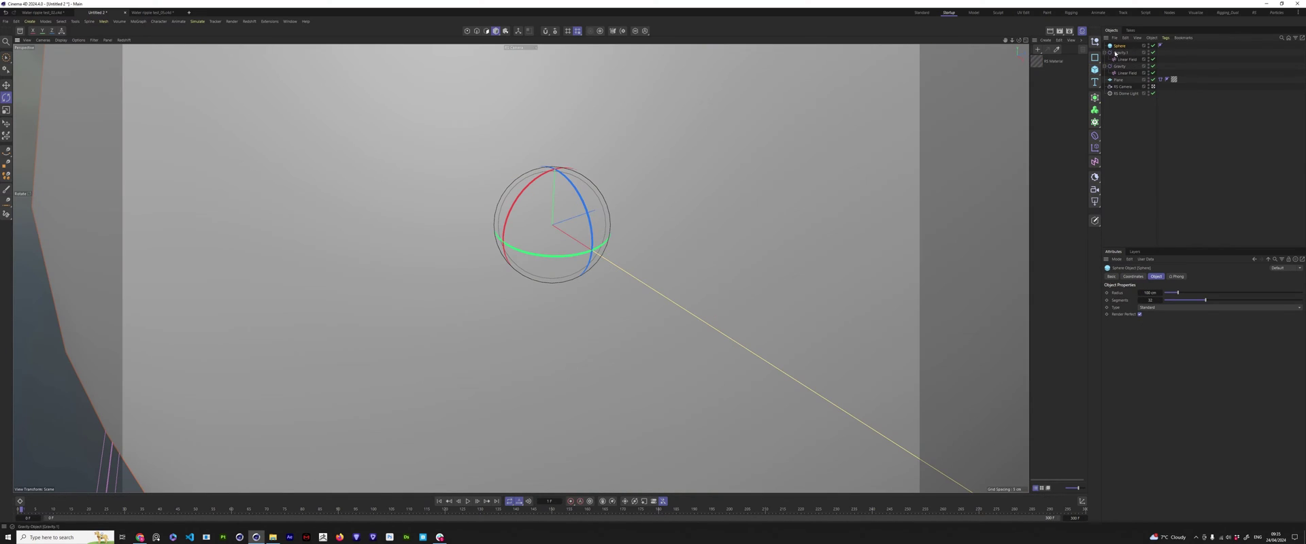
pyautogui.click(1150, 293)
pyautogui.press('Return')
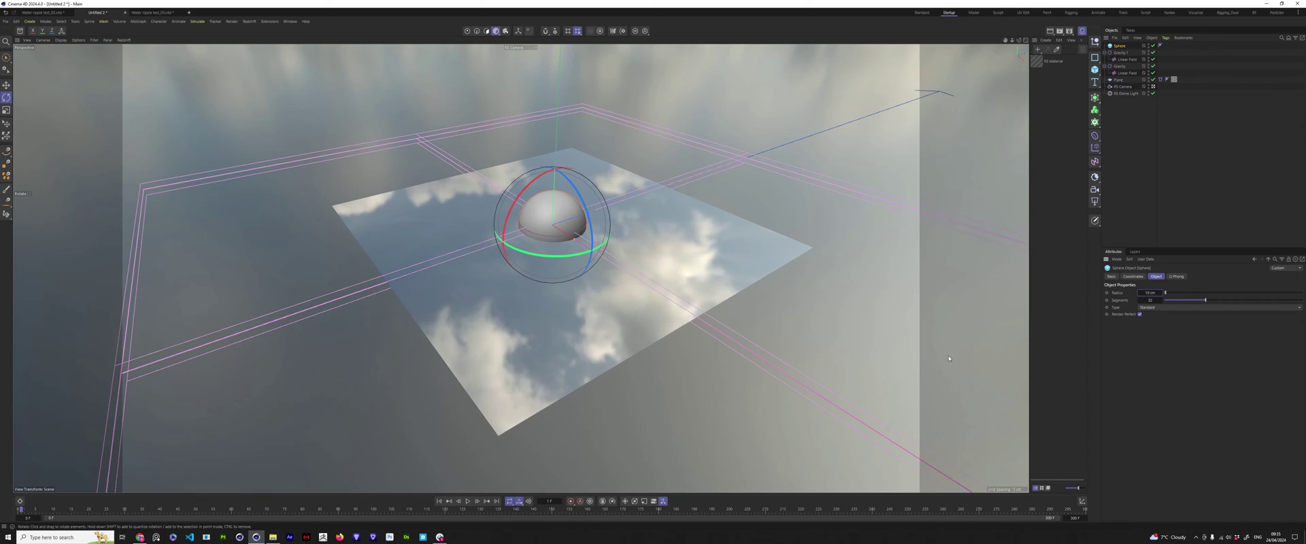
pyautogui.press('e')
pyautogui.moveTo(556, 130); pyautogui.dragTo(566, 100)
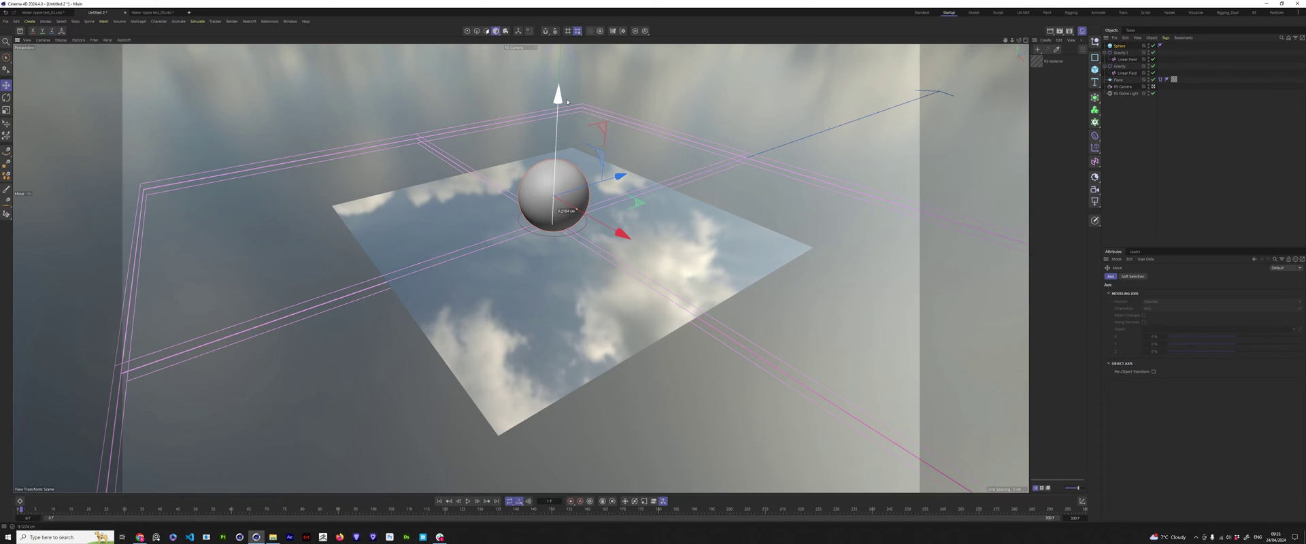
# Step: Give the sphere a Collider simulation tag and lift it slightly higher
pyautogui.rightClick(1118, 45)
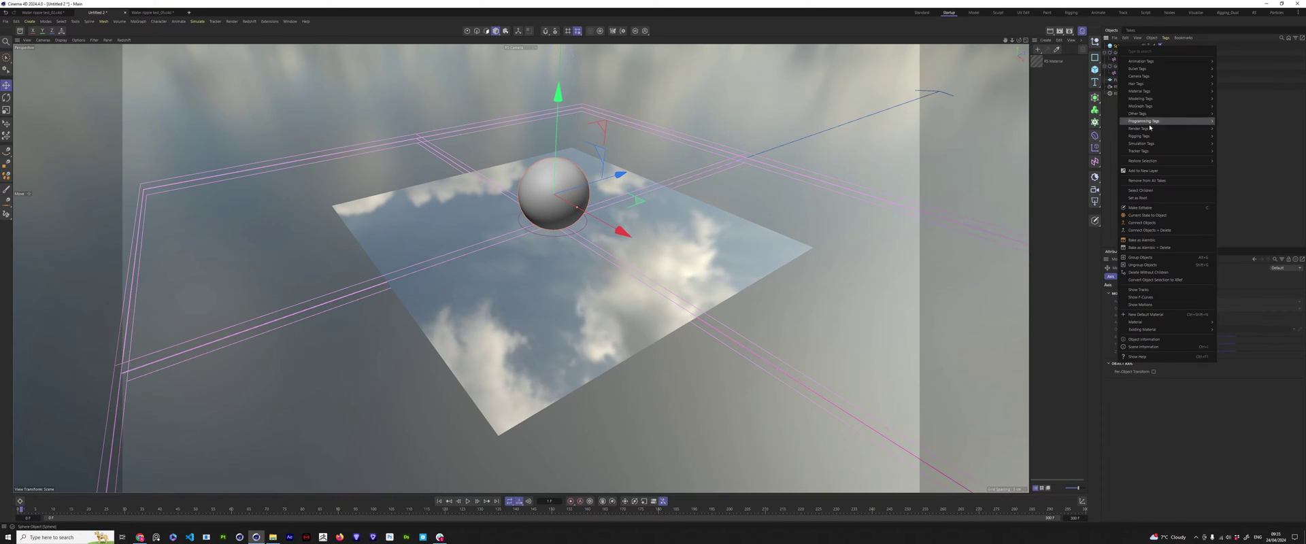
pyautogui.moveTo(1143, 143)
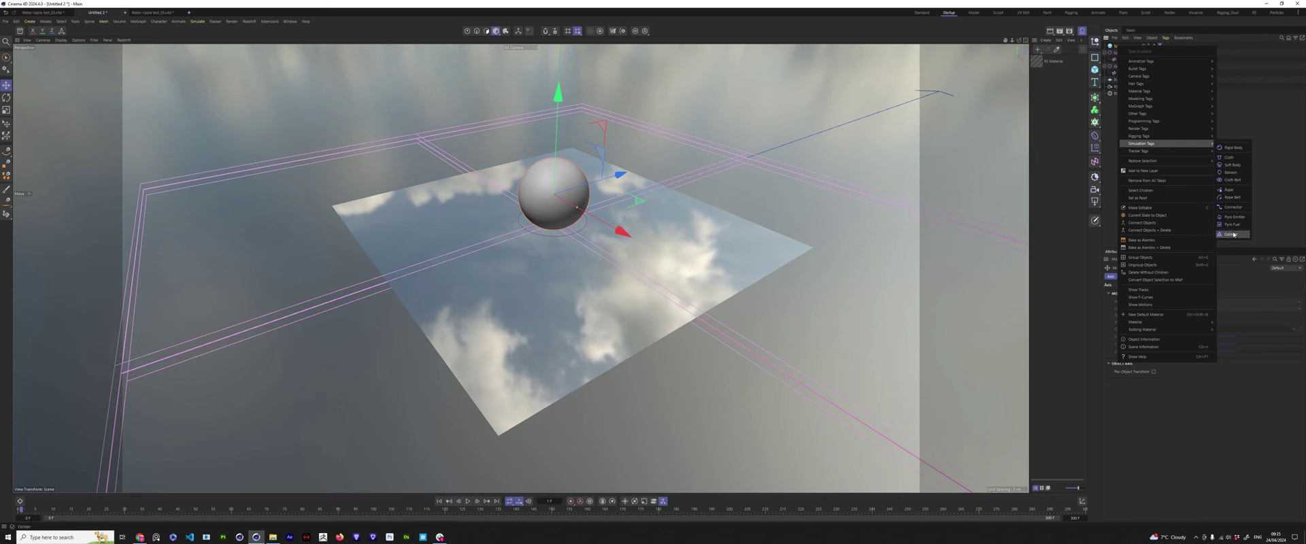
pyautogui.click(1231, 234)
pyautogui.keyDown('alt'); pyautogui.moveTo(544, 199); pyautogui.dragTo(602, 196); pyautogui.keyUp('alt')
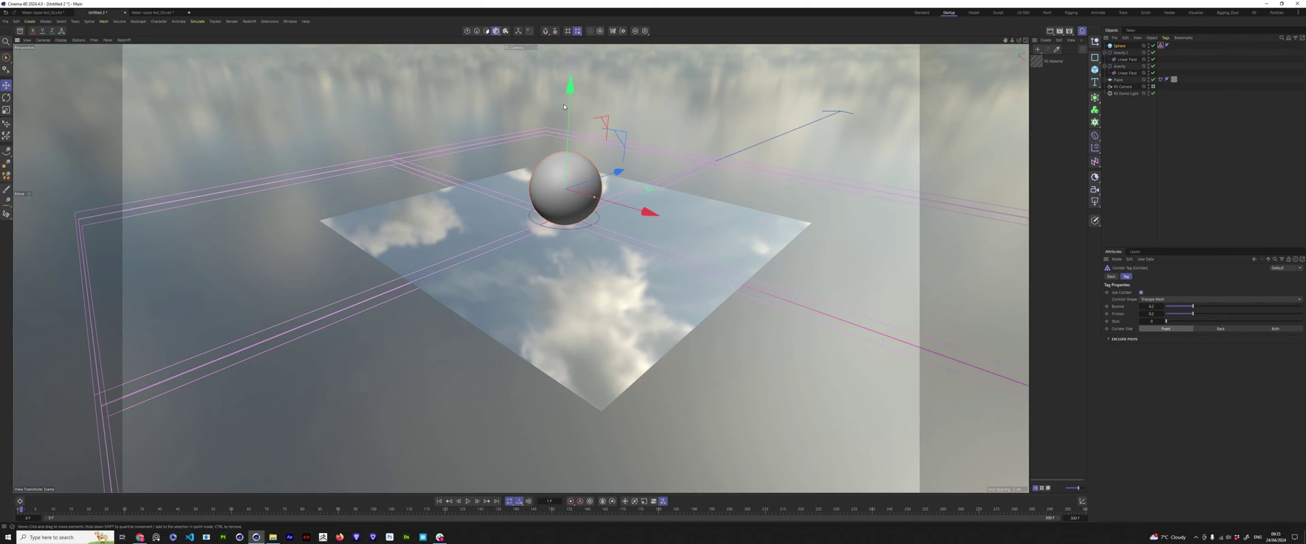
pyautogui.moveTo(564, 106); pyautogui.dragTo(564, 101)
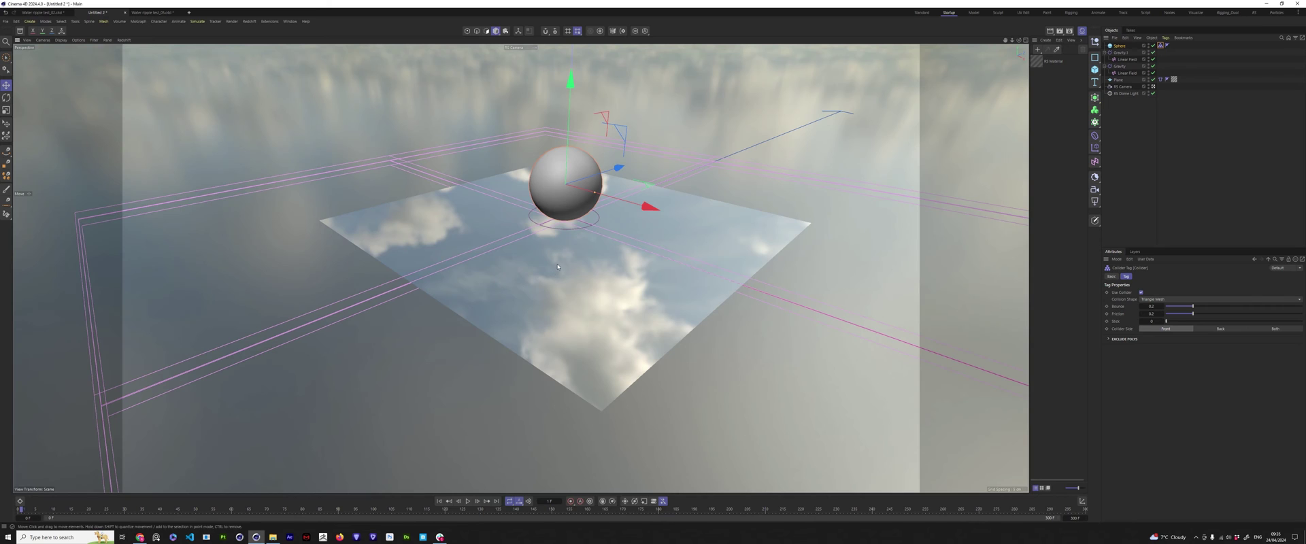
pyautogui.keyDown('alt'); pyautogui.moveTo(557, 264); pyautogui.dragTo(464, 365); pyautogui.keyUp('alt')
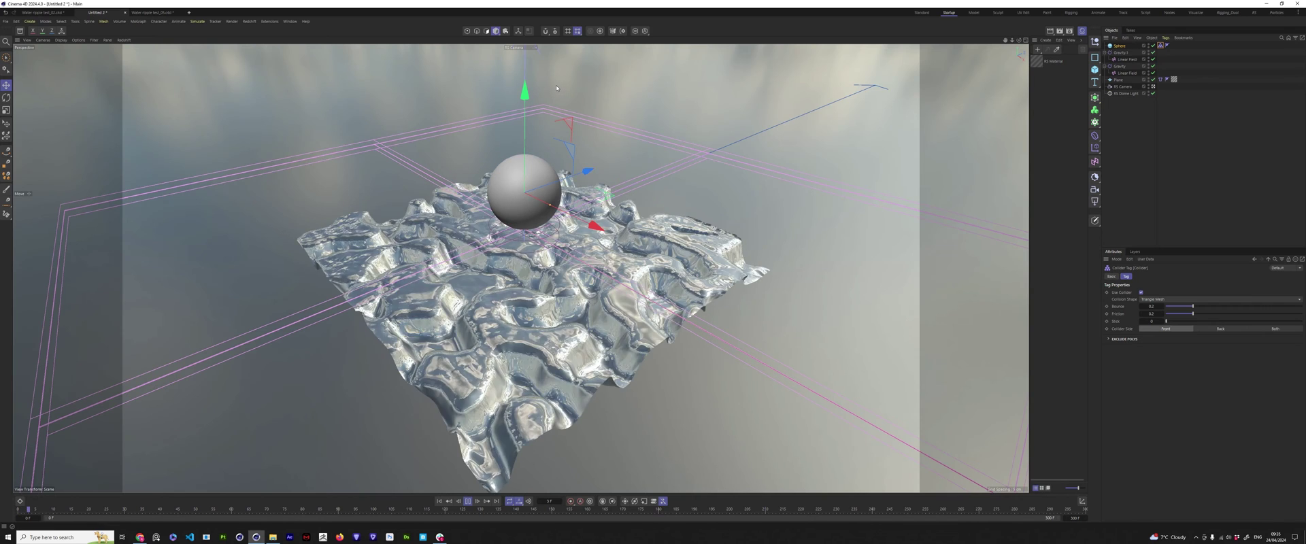
# Step: Drag the sphere through the cloth during playback to send ripples across it
pyautogui.click(467, 501)
pyautogui.click(457, 503)
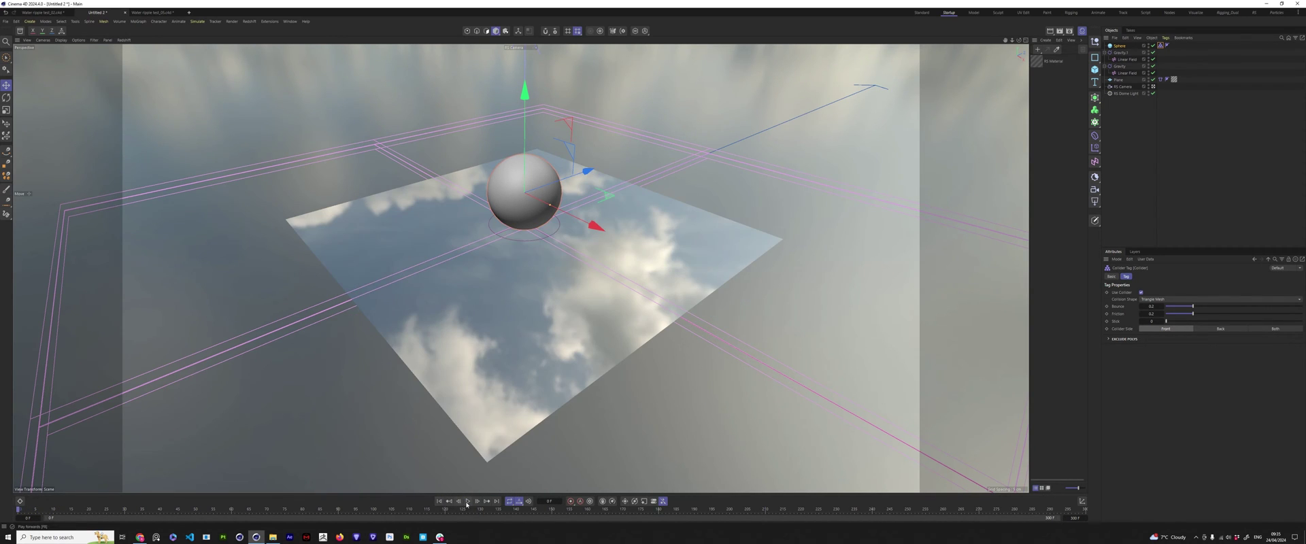
pyautogui.keyDown('alt'); pyautogui.moveTo(476, 476); pyautogui.dragTo(487, 449); pyautogui.keyUp('alt')
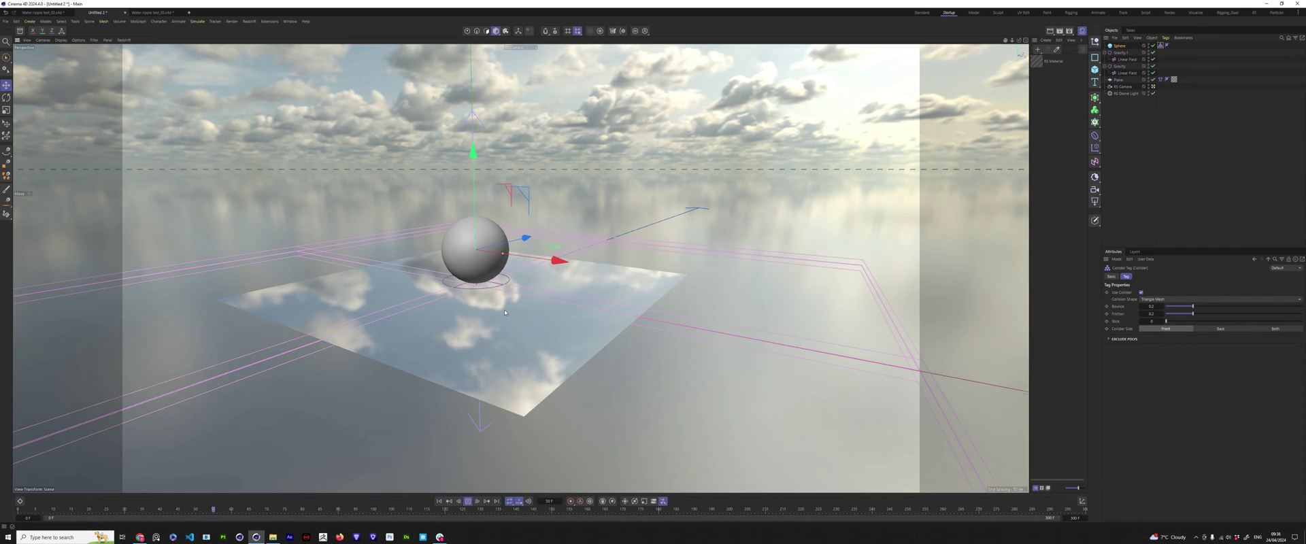
pyautogui.keyDown('alt'); pyautogui.moveTo(505, 312); pyautogui.dragTo(498, 134); pyautogui.keyUp('alt')
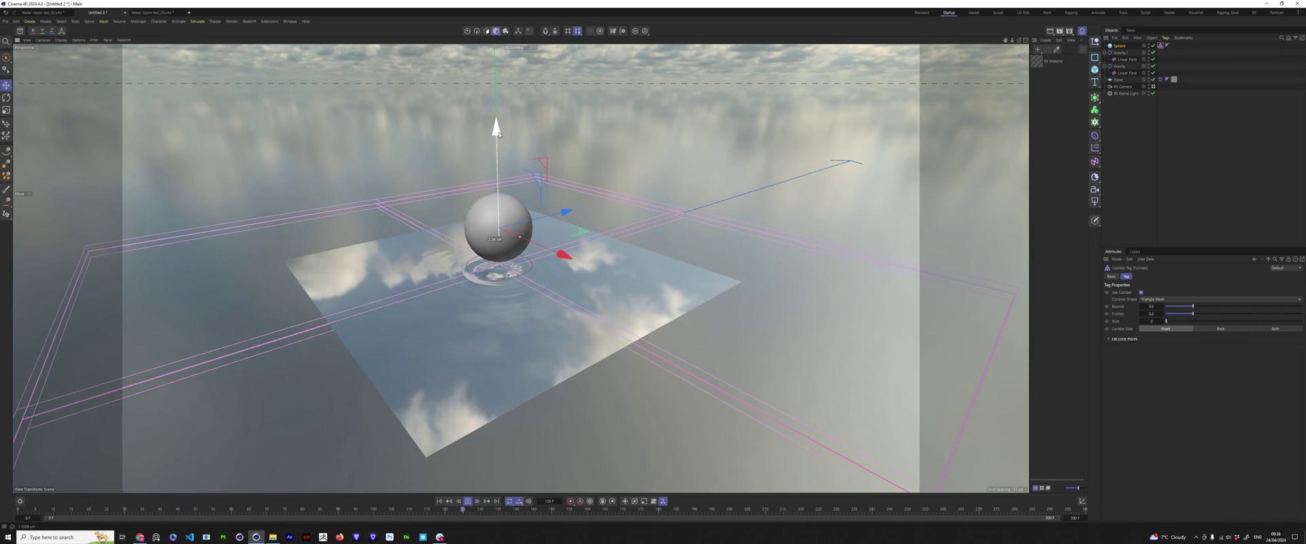
pyautogui.moveTo(498, 134); pyautogui.dragTo(500, 158)
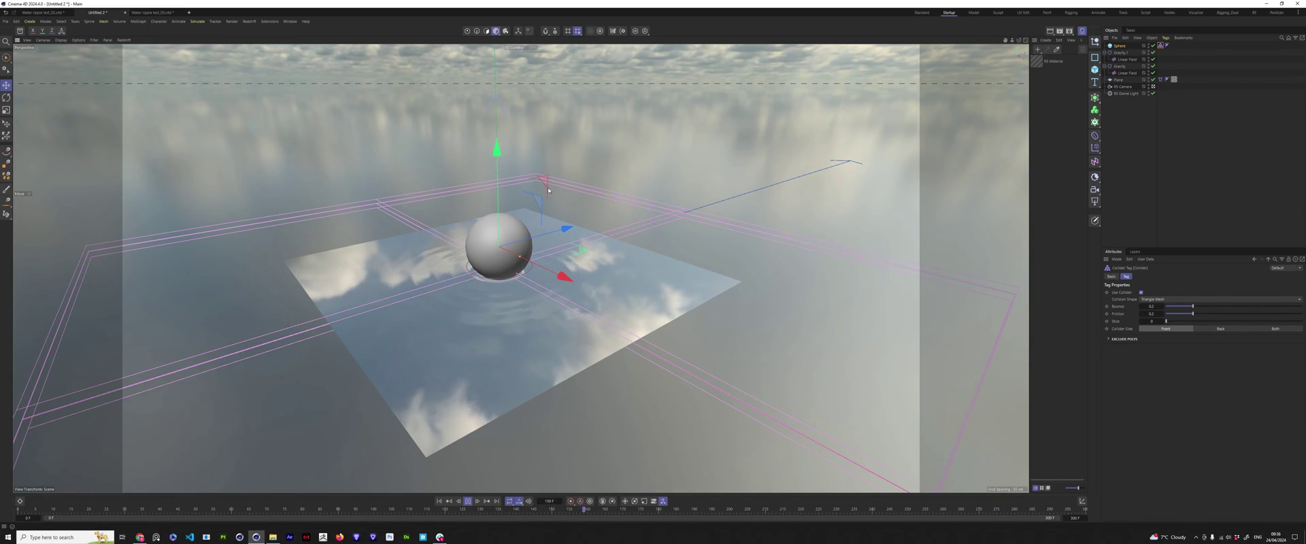
pyautogui.moveTo(563, 276)
pyautogui.mouseDown()
pyautogui.moveTo(630, 293)
pyautogui.moveTo(497, 275)
pyautogui.moveTo(490, 260)
pyautogui.mouseUp()
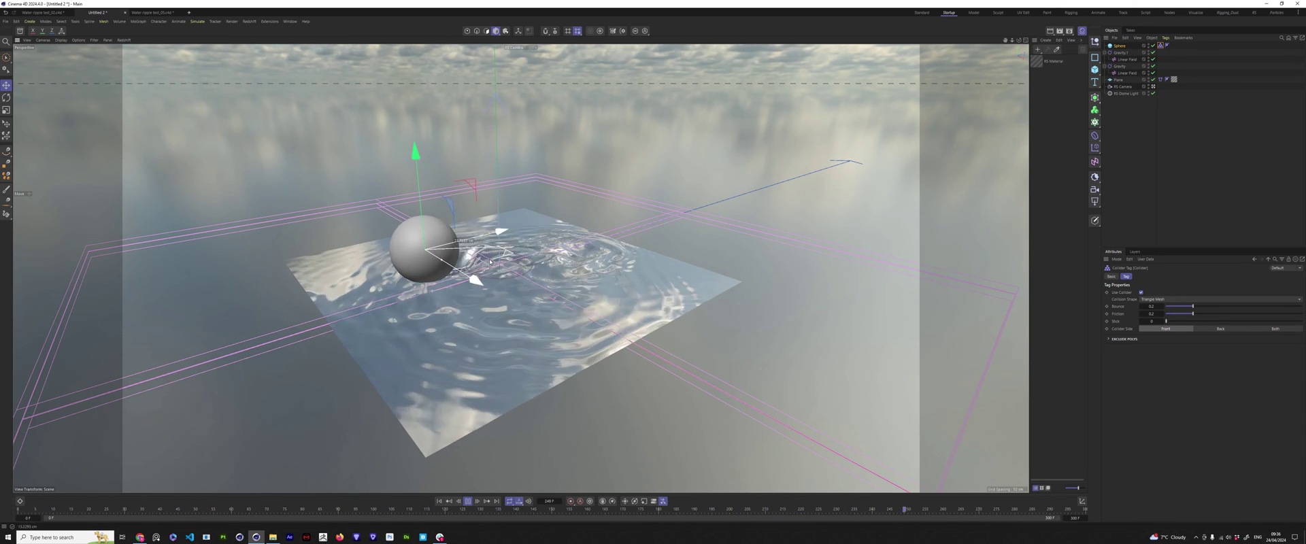
pyautogui.moveTo(490, 260); pyautogui.dragTo(633, 277)
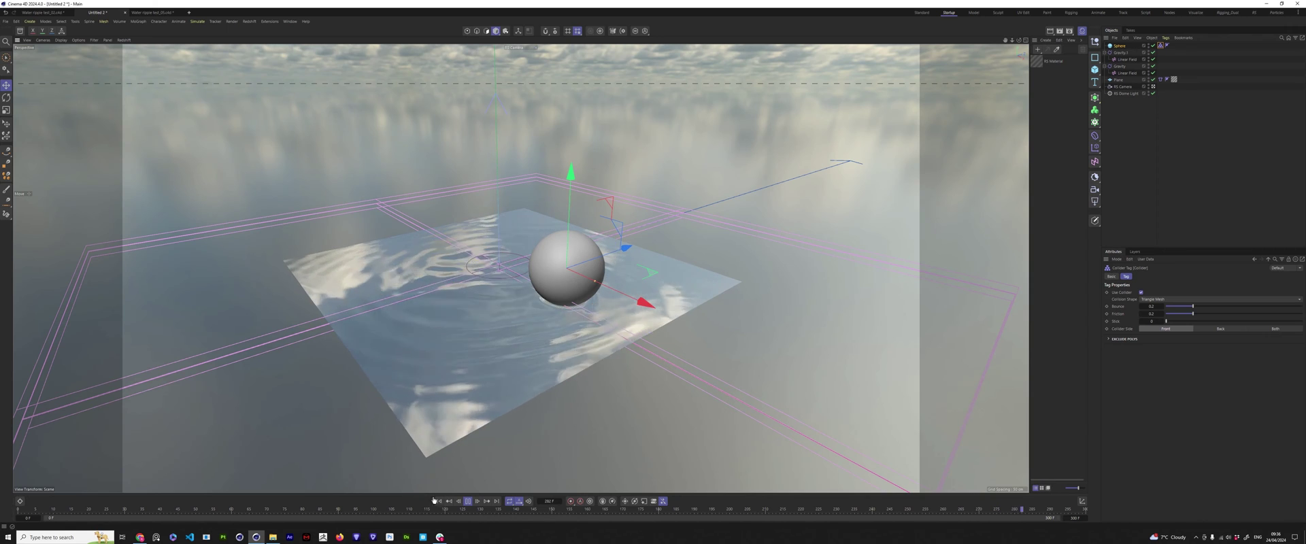
# Step: Stop and rewind the simulation to frame 0, then nudge the sphere up on Y
pyautogui.click(467, 500)
pyautogui.keyDown('alt'); pyautogui.moveTo(896, 268); pyautogui.dragTo(897, 250); pyautogui.keyUp('alt')
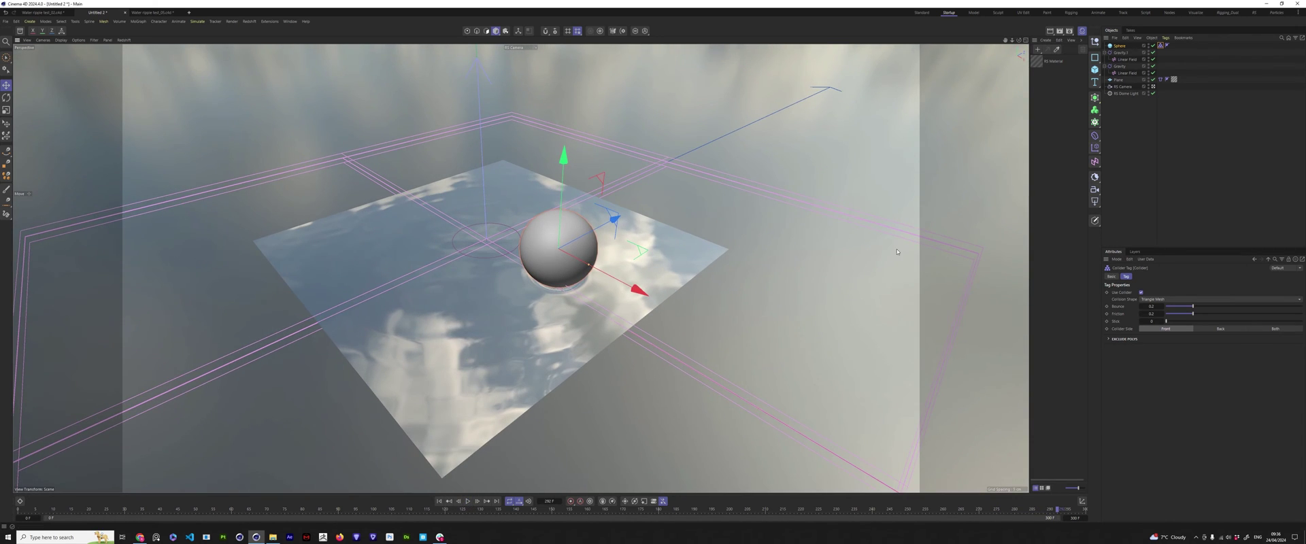
pyautogui.click(439, 501)
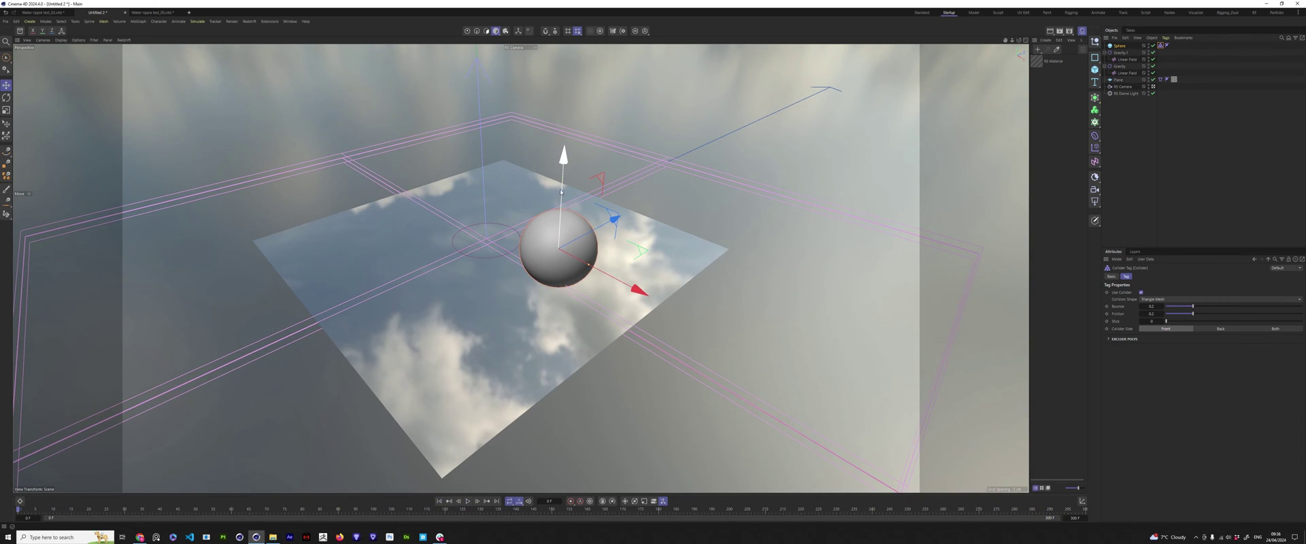
pyautogui.moveTo(563, 159); pyautogui.dragTo(564, 148)
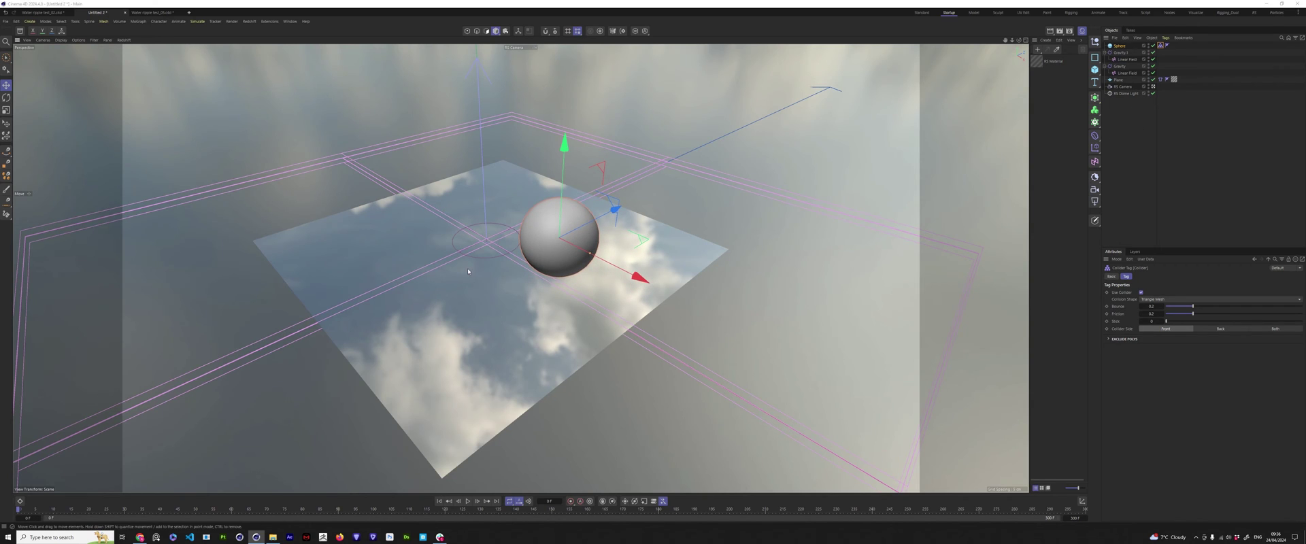
# Step: Add a Turbulence force set to Aerodynamics Wind mode
pyautogui.hotkey('shift', 'c')
pyautogui.write('turb')
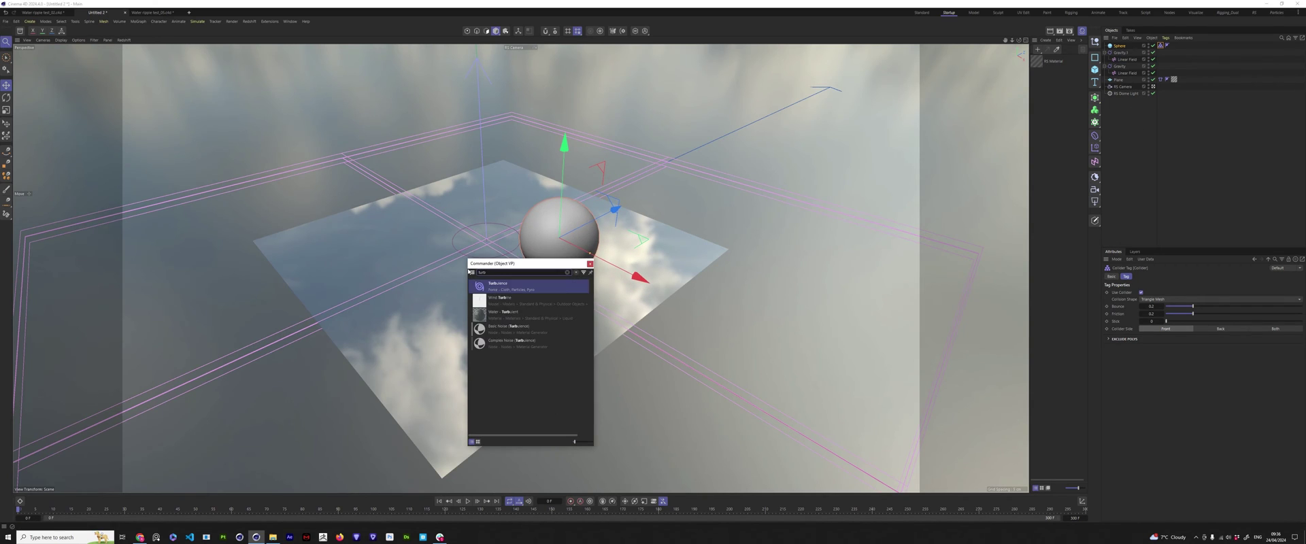
pyautogui.click(535, 289)
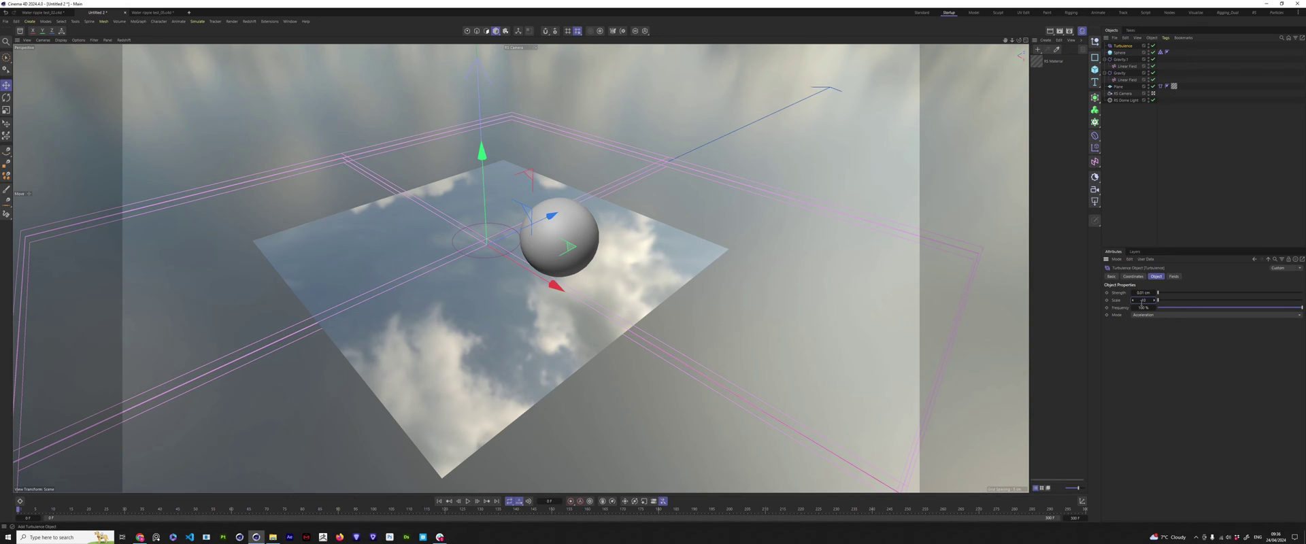
pyautogui.click(1186, 315)
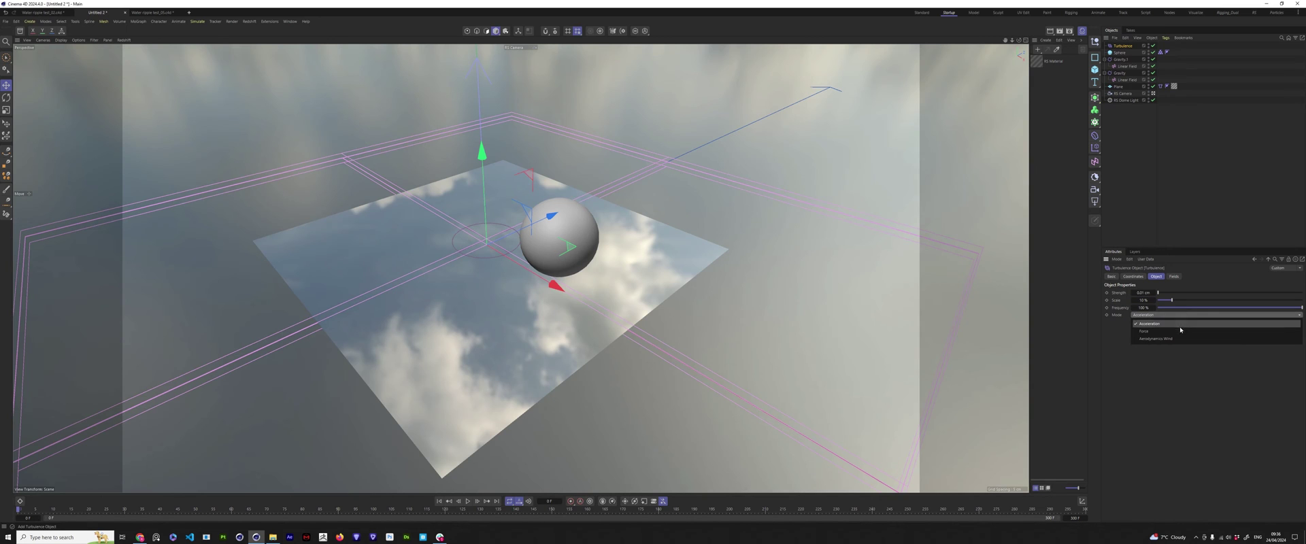
pyautogui.click(1179, 339)
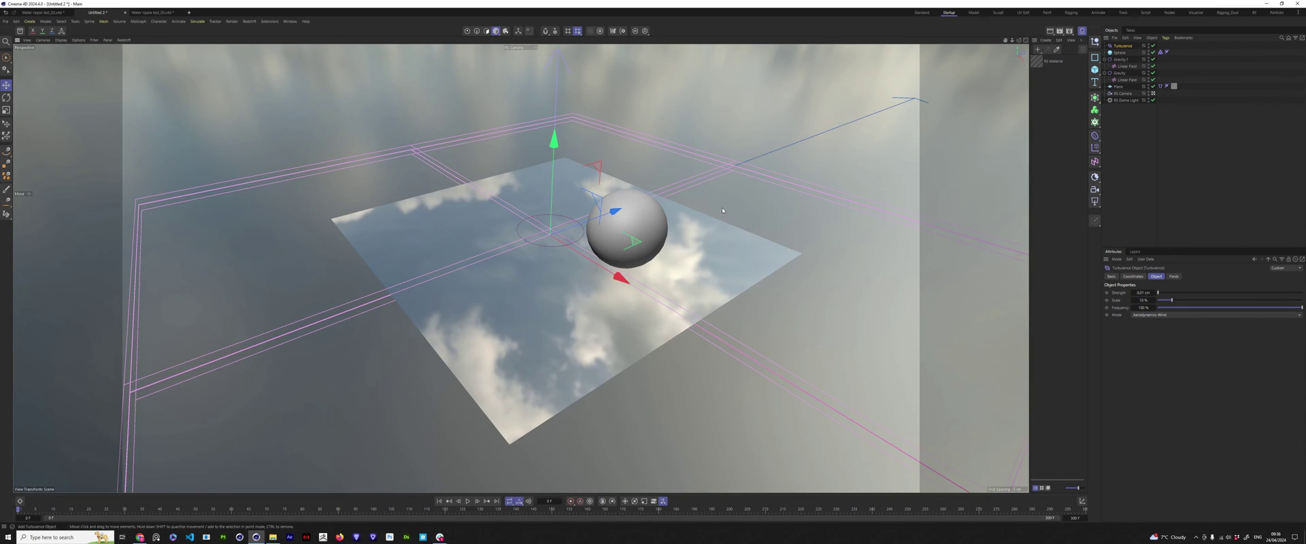
# Step: Play the cloth simulation and select the sphere collider
pyautogui.click(605, 227)
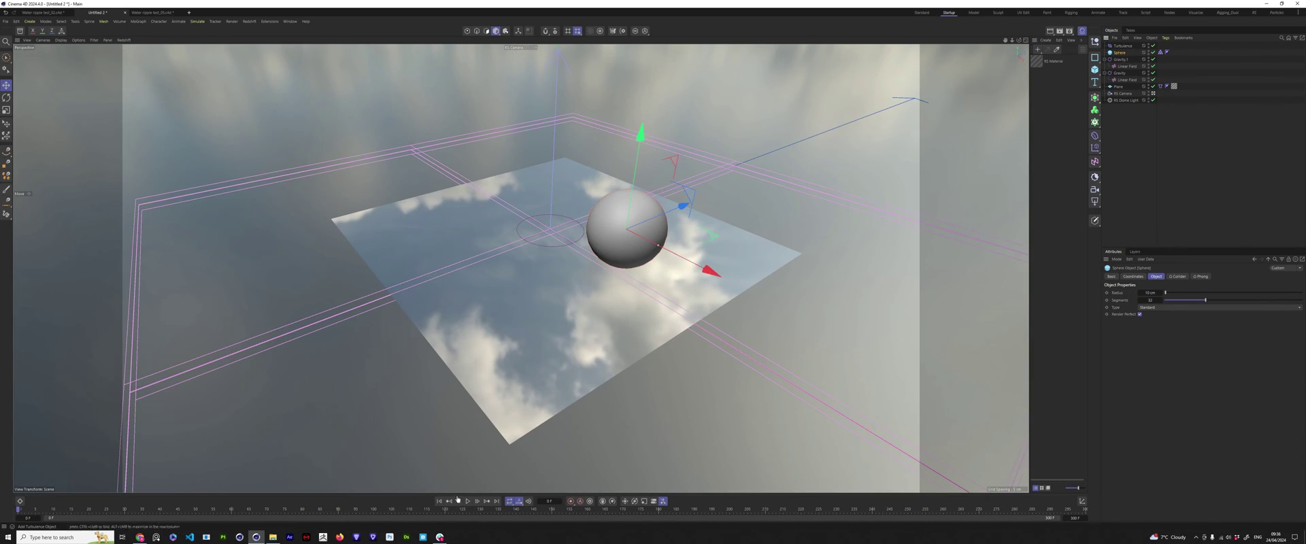
pyautogui.click(468, 501)
pyautogui.scroll(2, 536, 367)
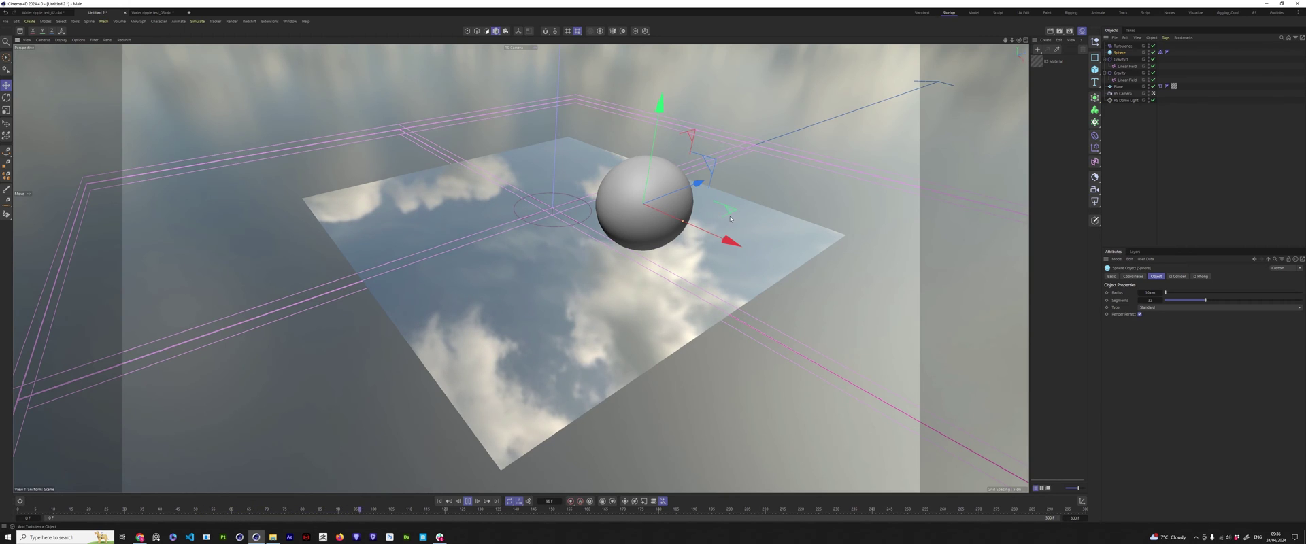
# Step: Drag the sphere left and back across the cloth, then stop and rewind to frame one
pyautogui.moveTo(730, 218); pyautogui.dragTo(560, 224)
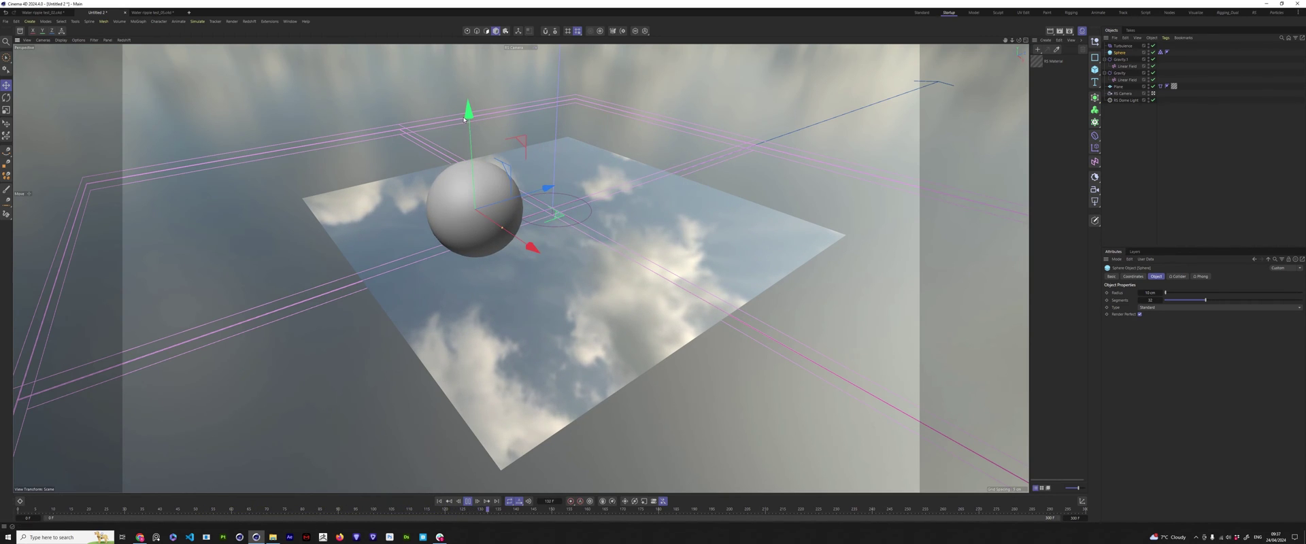
pyautogui.moveTo(619, 204)
pyautogui.mouseDown()
pyautogui.moveTo(704, 209)
pyautogui.moveTo(746, 183)
pyautogui.moveTo(682, 166)
pyautogui.moveTo(713, 225)
pyautogui.mouseUp()
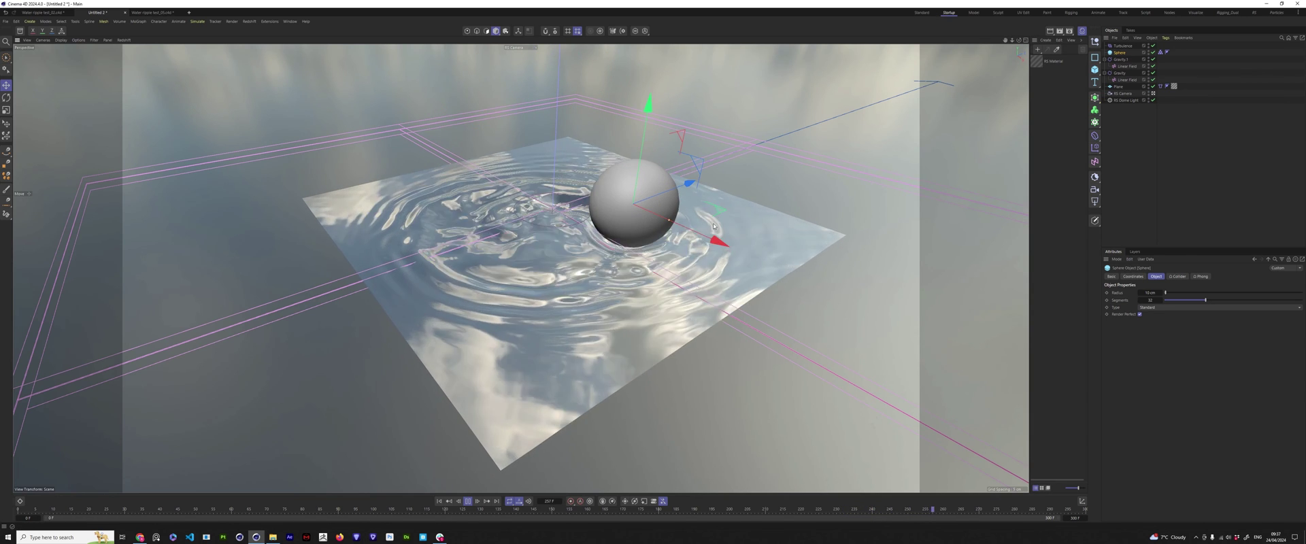
pyautogui.click(468, 501)
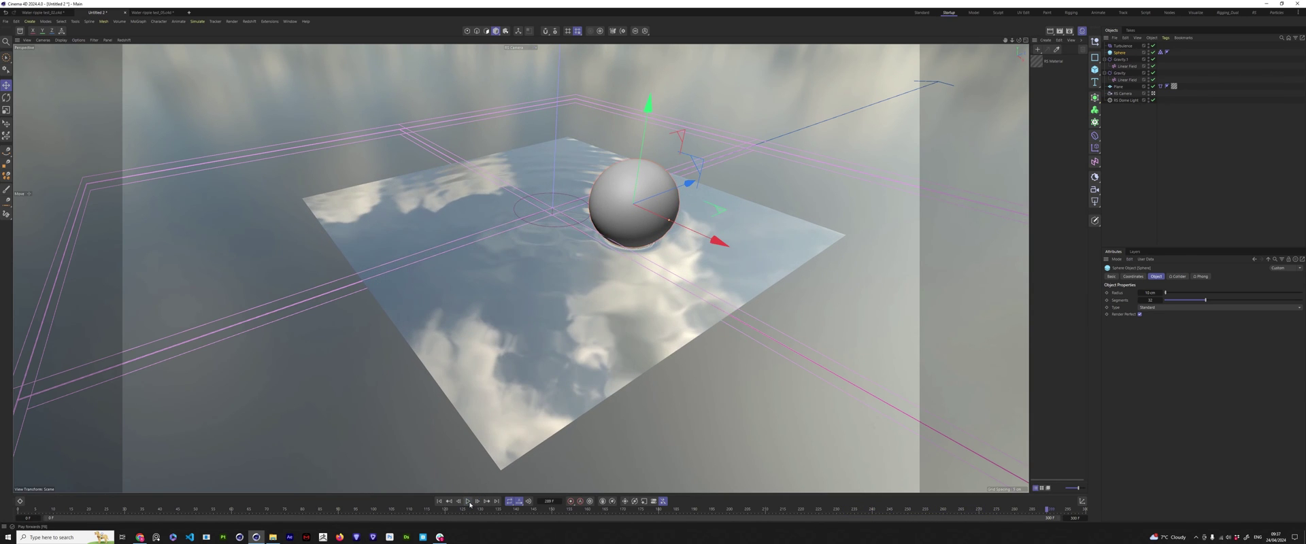
pyautogui.click(439, 501)
# Step: Set the cloth plane's Width Segments to 500
pyautogui.moveTo(650, 106); pyautogui.dragTo(652, 92)
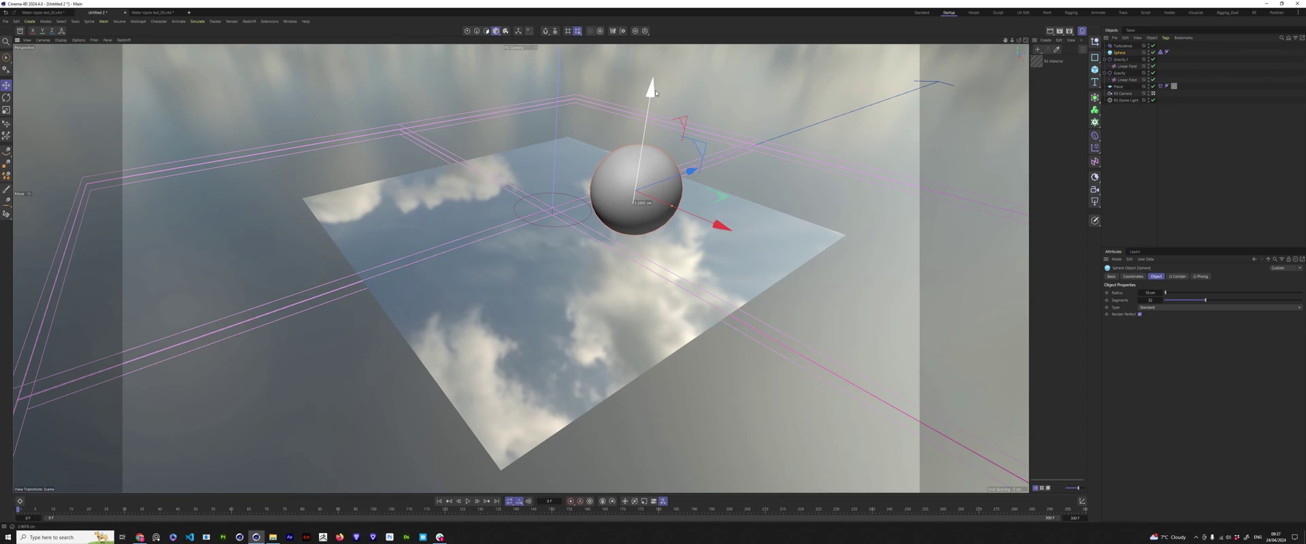
pyautogui.click(1131, 87)
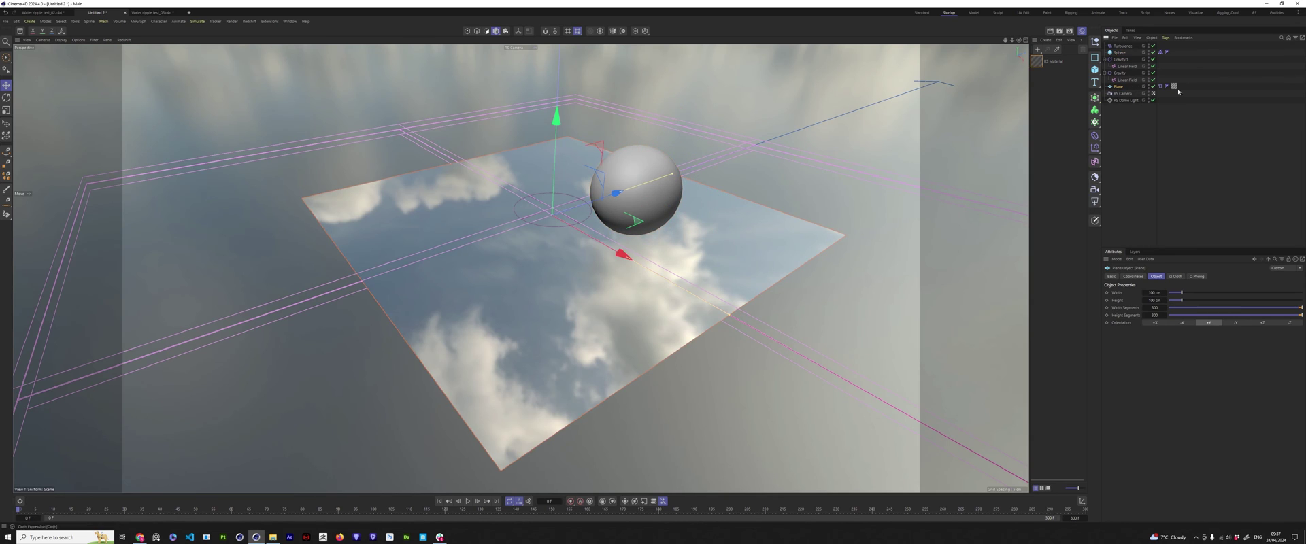
pyautogui.doubleClick(1159, 309)
pyautogui.doubleClick(1155, 316)
# Step: Sweep the sphere leftward through the cloth, stop, view from horizon level, then open Water ripple test_05
pyautogui.click(667, 172)
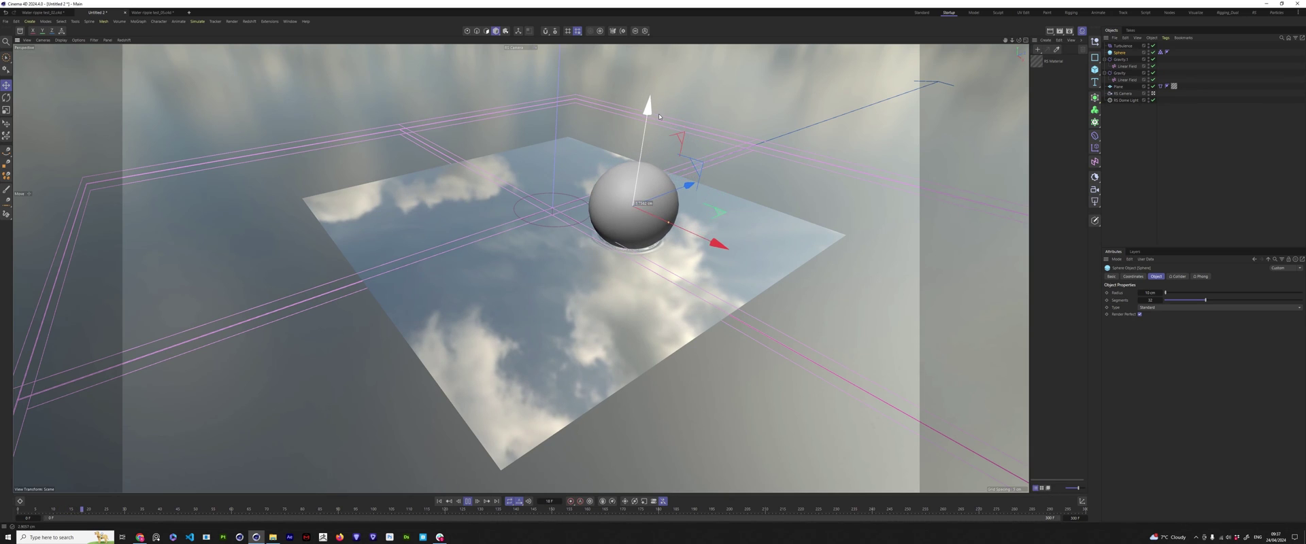
pyautogui.moveTo(715, 212)
pyautogui.mouseDown()
pyautogui.moveTo(495, 216)
pyautogui.moveTo(598, 207)
pyautogui.moveTo(524, 209)
pyautogui.mouseUp()
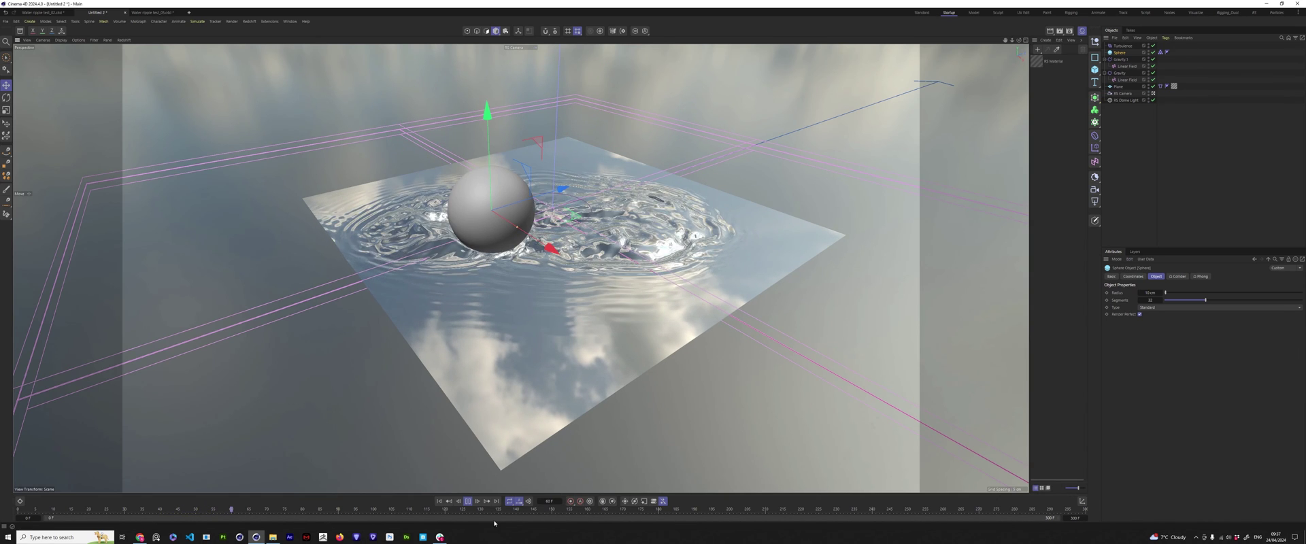
pyautogui.press('space')
pyautogui.scroll(5, 558, 265)
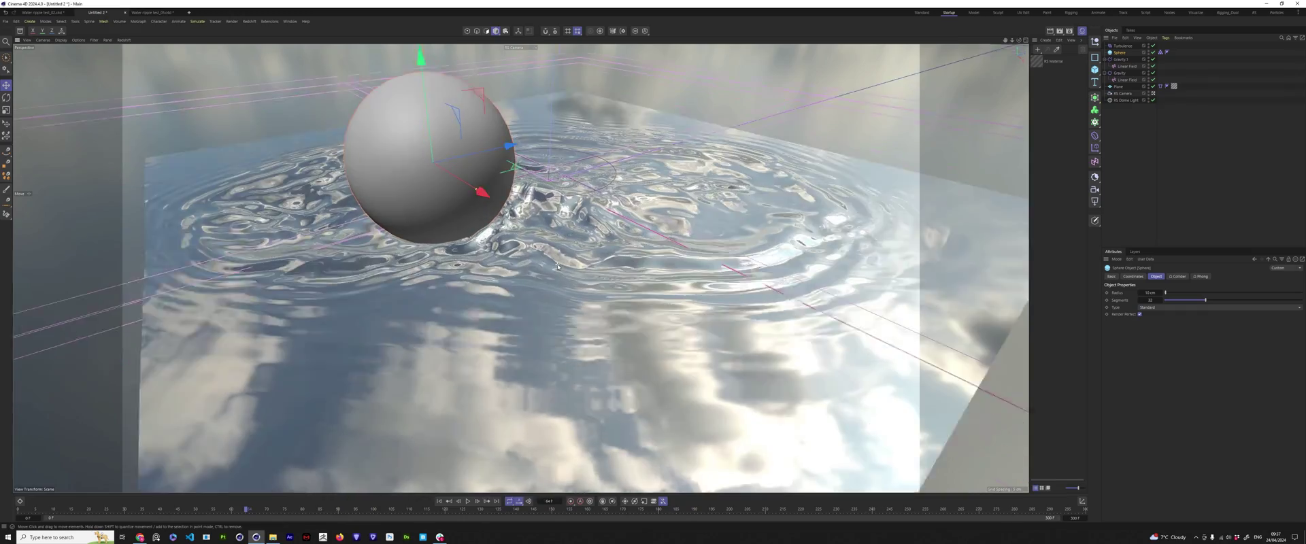
pyautogui.moveTo(557, 266)
pyautogui.keyDown('alt'); pyautogui.mouseDown()
pyautogui.moveTo(546, 232)
pyautogui.moveTo(575, 238)
pyautogui.mouseUp(); pyautogui.keyUp('alt')
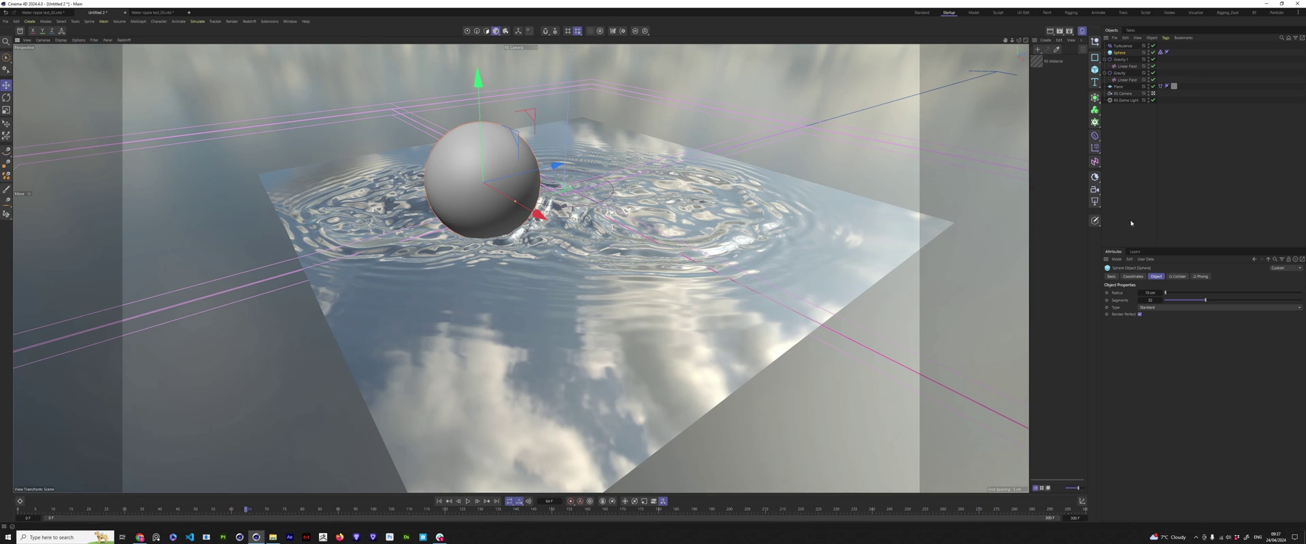
pyautogui.click(153, 12)
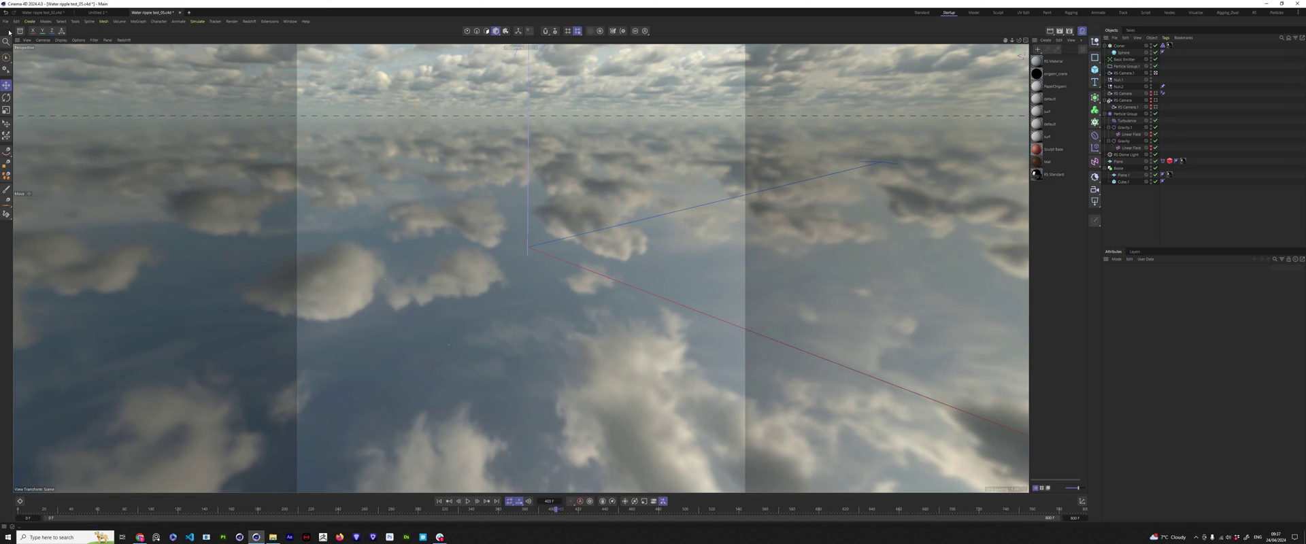
# Step: Orbit and zoom over the playing raindrop water scene, stop it, and return to Untitled 2
pyautogui.keyDown('alt'); pyautogui.moveTo(495, 277); pyautogui.dragTo(493, 336); pyautogui.keyUp('alt')
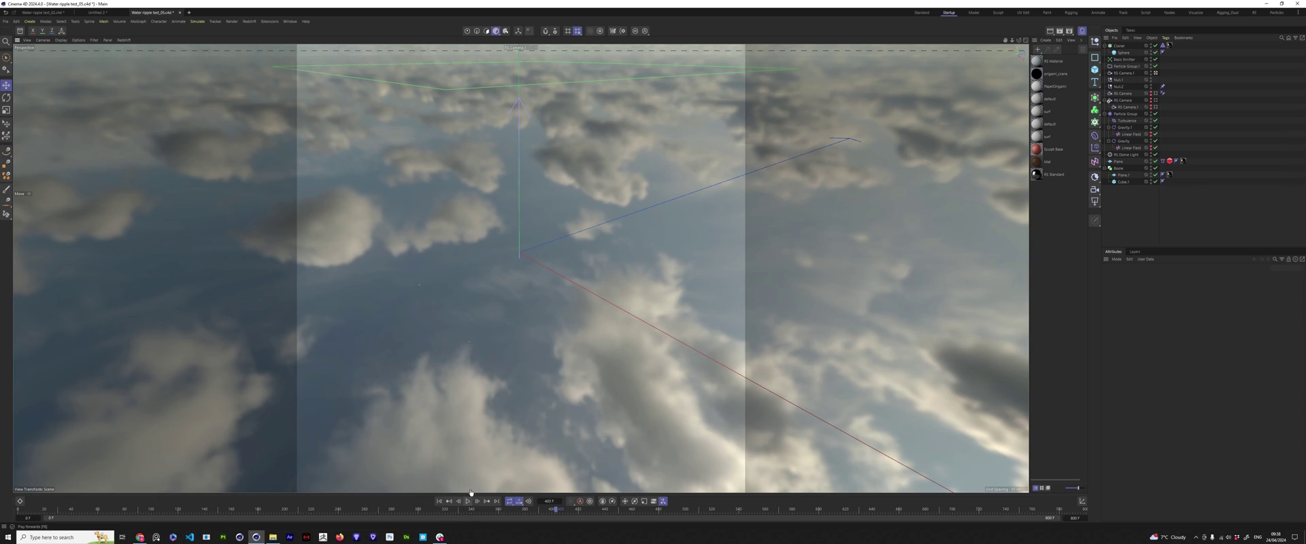
pyautogui.keyDown('alt'); pyautogui.moveTo(501, 87); pyautogui.dragTo(507, 91); pyautogui.keyUp('alt')
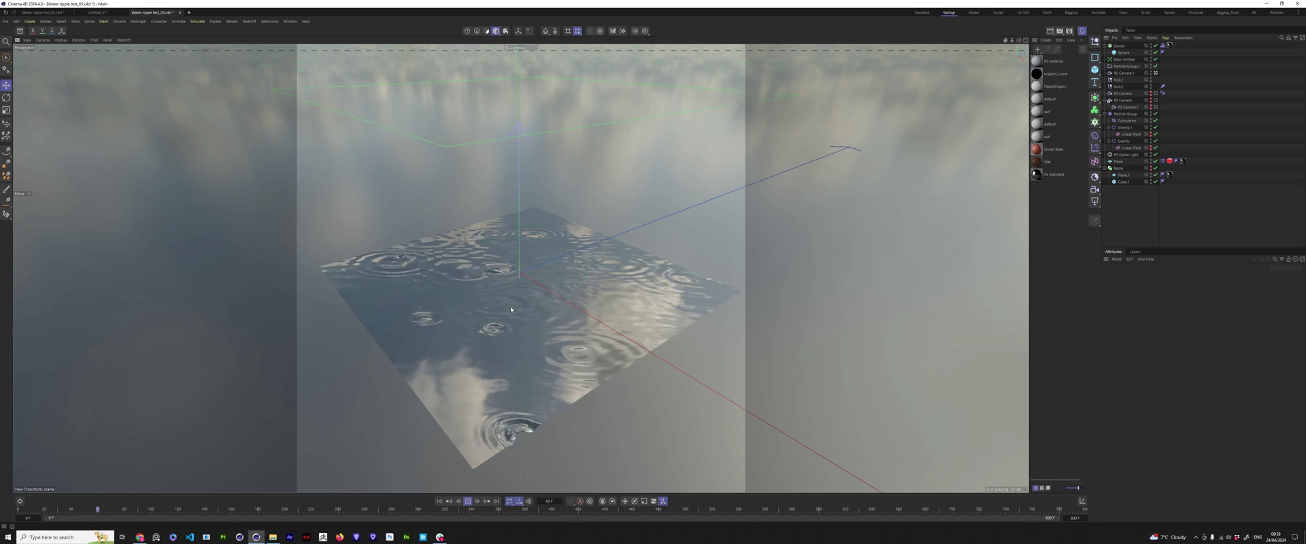
pyautogui.scroll(2, 511, 312)
pyautogui.scroll(2, 513, 311)
pyautogui.scroll(1, 521, 307)
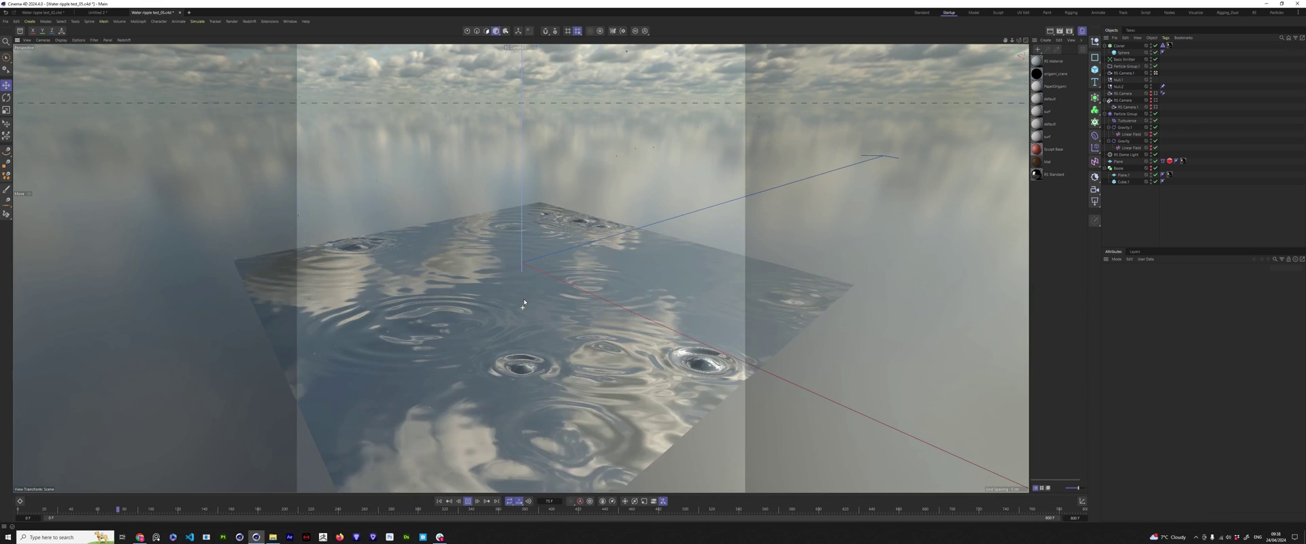
pyautogui.click(467, 501)
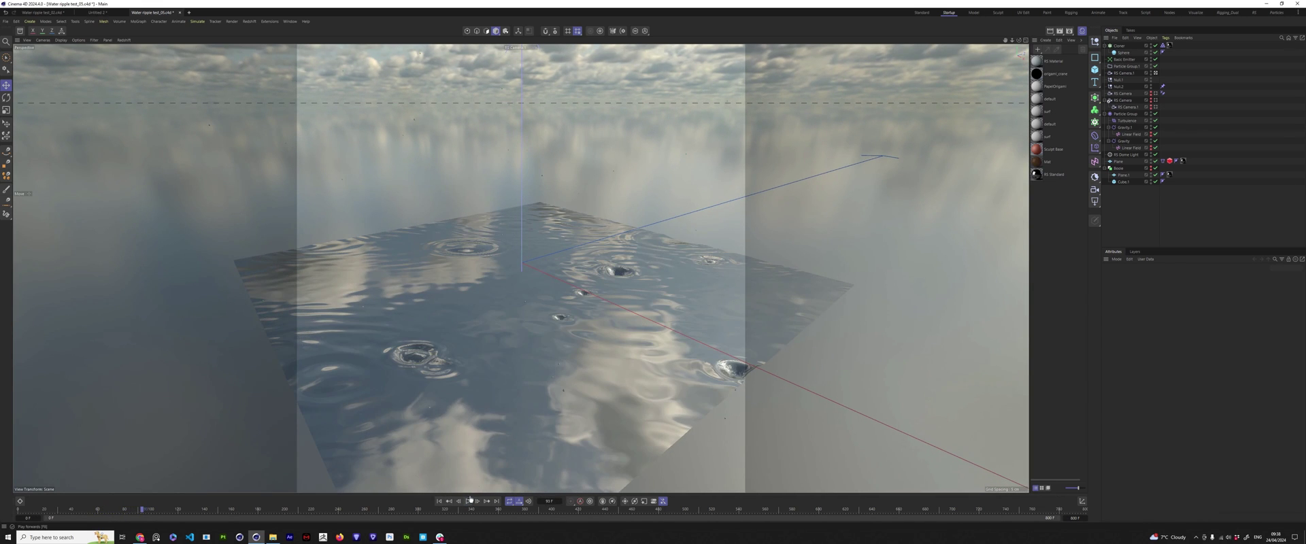
pyautogui.click(107, 14)
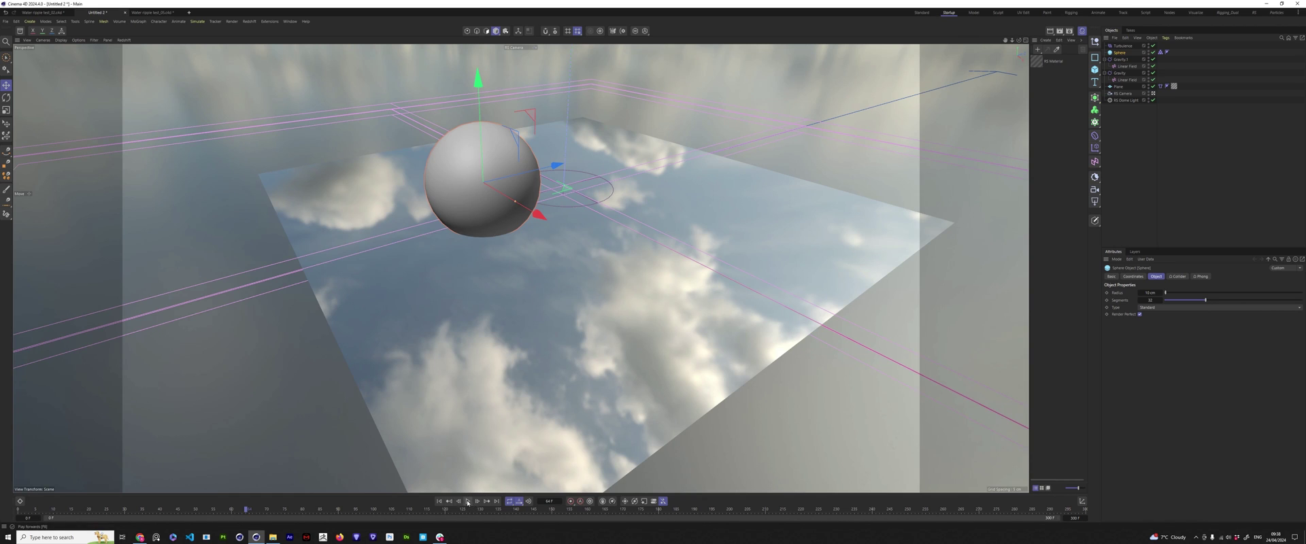
# Step: Lower the sphere below the cloth, restart the simulation from frame one, and sweep the sphere across
pyautogui.moveTo(478, 80); pyautogui.dragTo(501, 170)
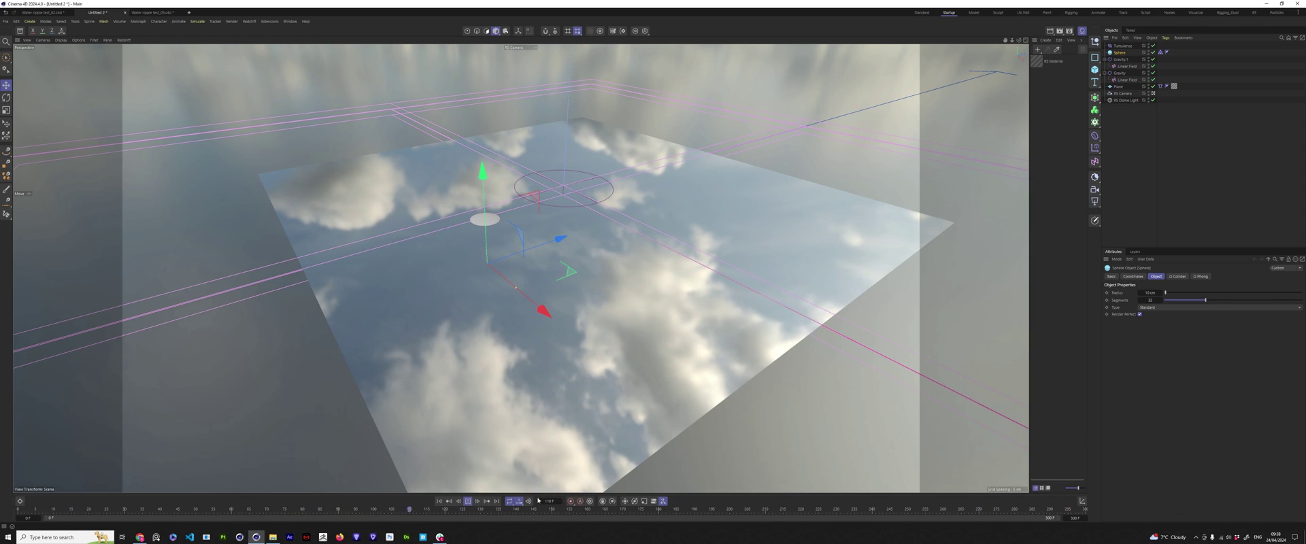
pyautogui.click(468, 501)
pyautogui.click(438, 501)
pyautogui.click(468, 501)
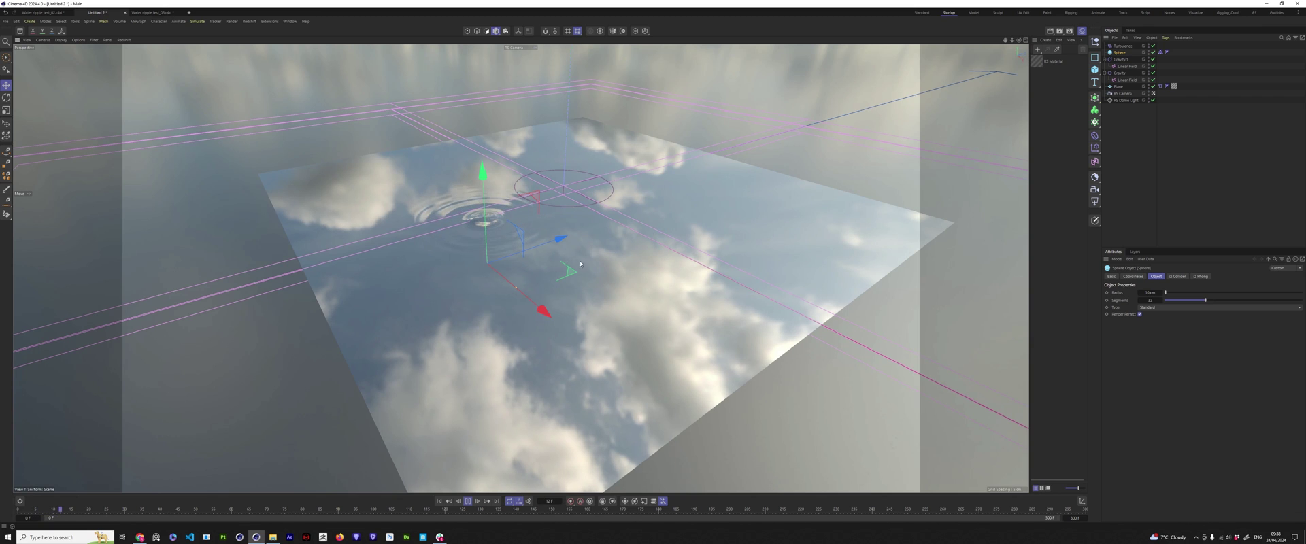
pyautogui.moveTo(580, 264)
pyautogui.mouseDown()
pyautogui.moveTo(697, 299)
pyautogui.moveTo(607, 229)
pyautogui.mouseUp()
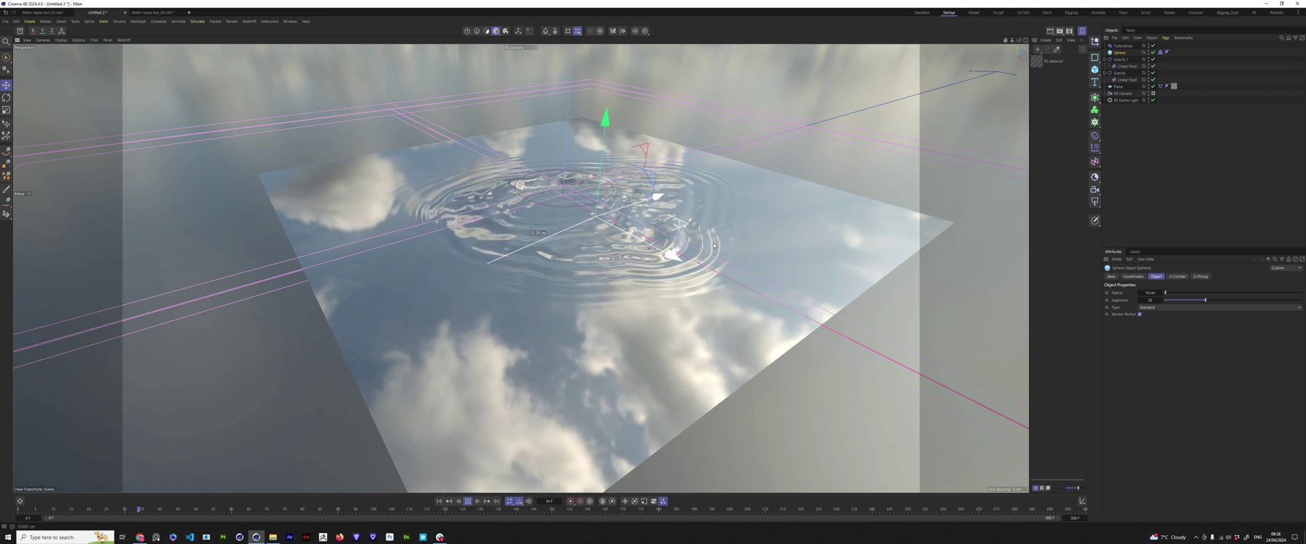
pyautogui.moveTo(713, 246)
pyautogui.mouseDown()
pyautogui.moveTo(559, 276)
pyautogui.moveTo(446, 252)
pyautogui.moveTo(358, 302)
pyautogui.moveTo(629, 289)
pyautogui.moveTo(791, 320)
pyautogui.moveTo(687, 340)
pyautogui.moveTo(636, 299)
pyautogui.moveTo(612, 333)
pyautogui.moveTo(353, 262)
pyautogui.moveTo(578, 170)
pyautogui.moveTo(667, 251)
pyautogui.moveTo(547, 299)
pyautogui.mouseUp()
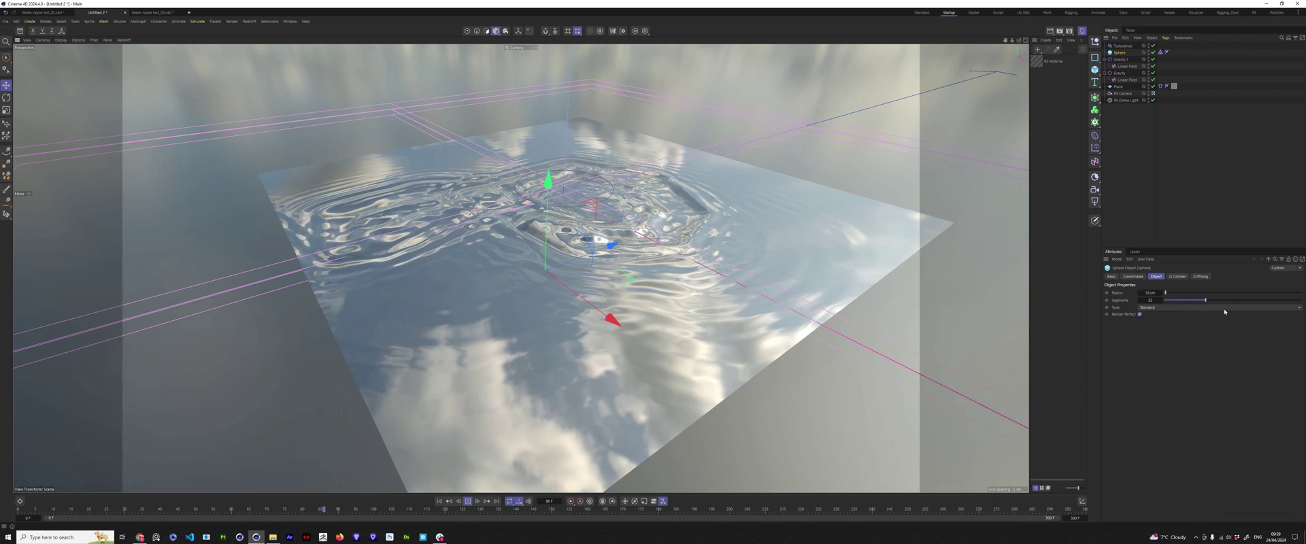
# Step: Edit the plane's Width Segments field, then keep sweeping the sphere to spread new ripples
pyautogui.click(1118, 86)
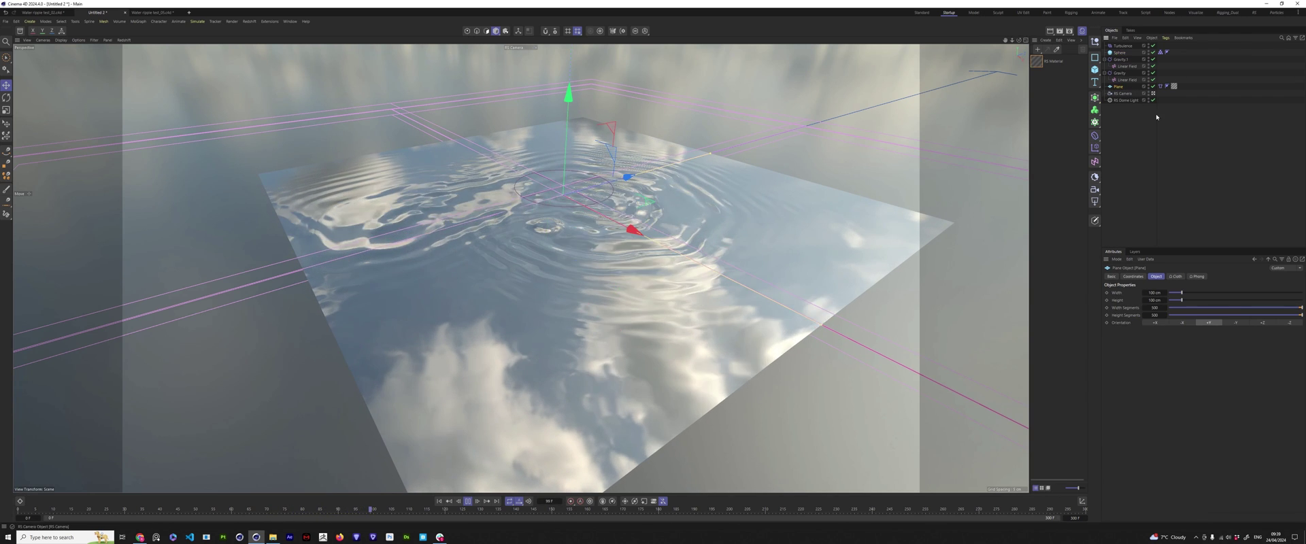
pyautogui.doubleClick(1154, 308)
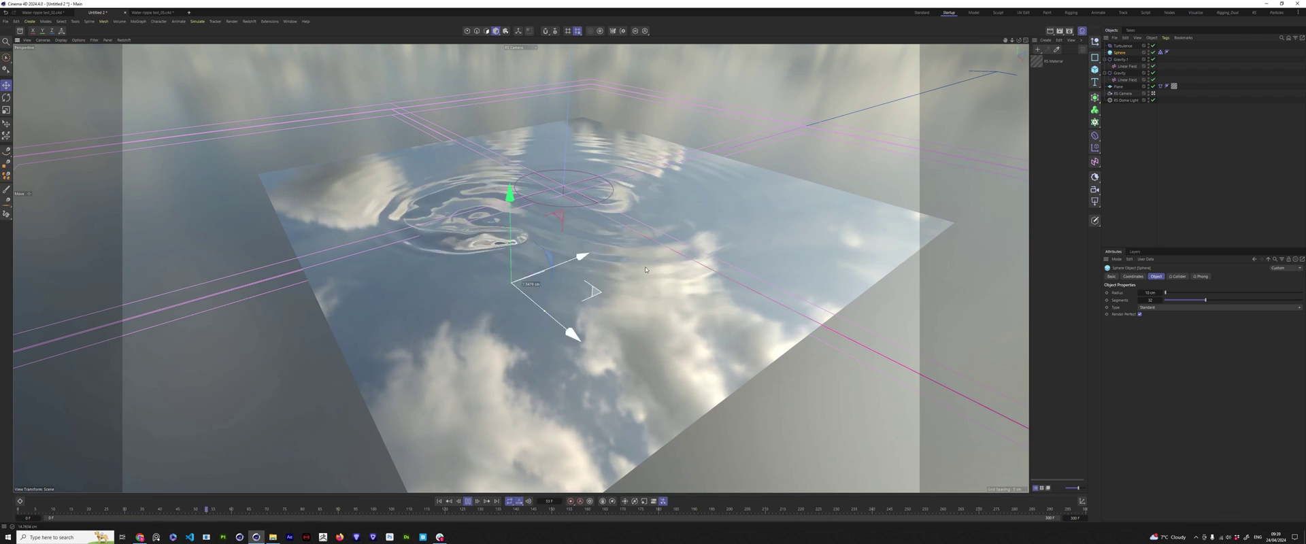
pyautogui.moveTo(738, 262); pyautogui.dragTo(645, 205)
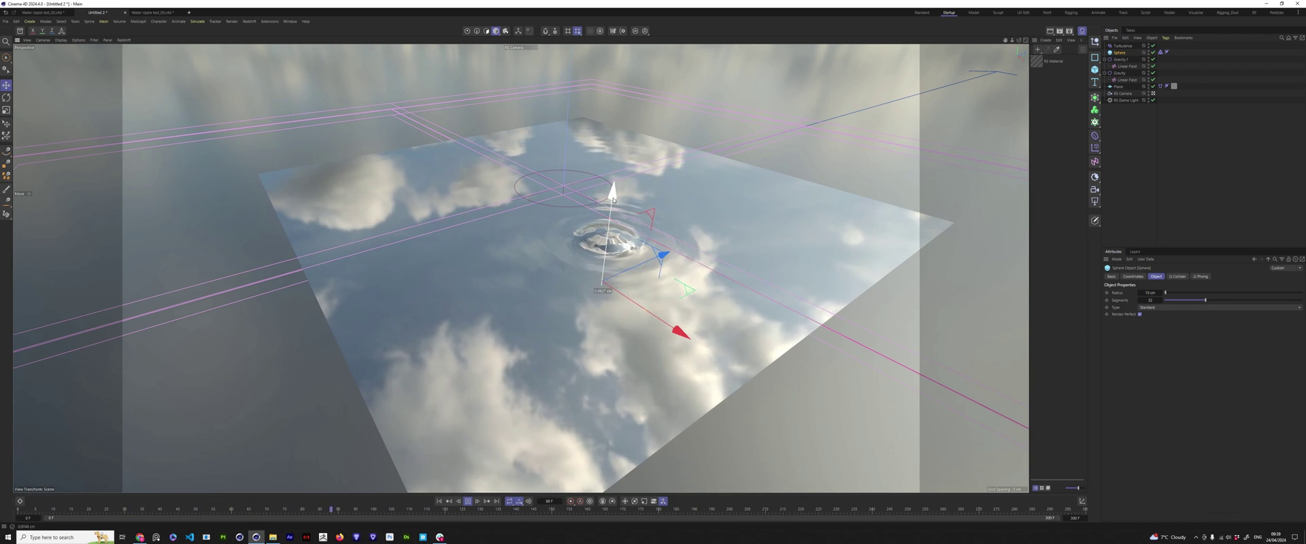
pyautogui.moveTo(603, 281); pyautogui.dragTo(654, 308)
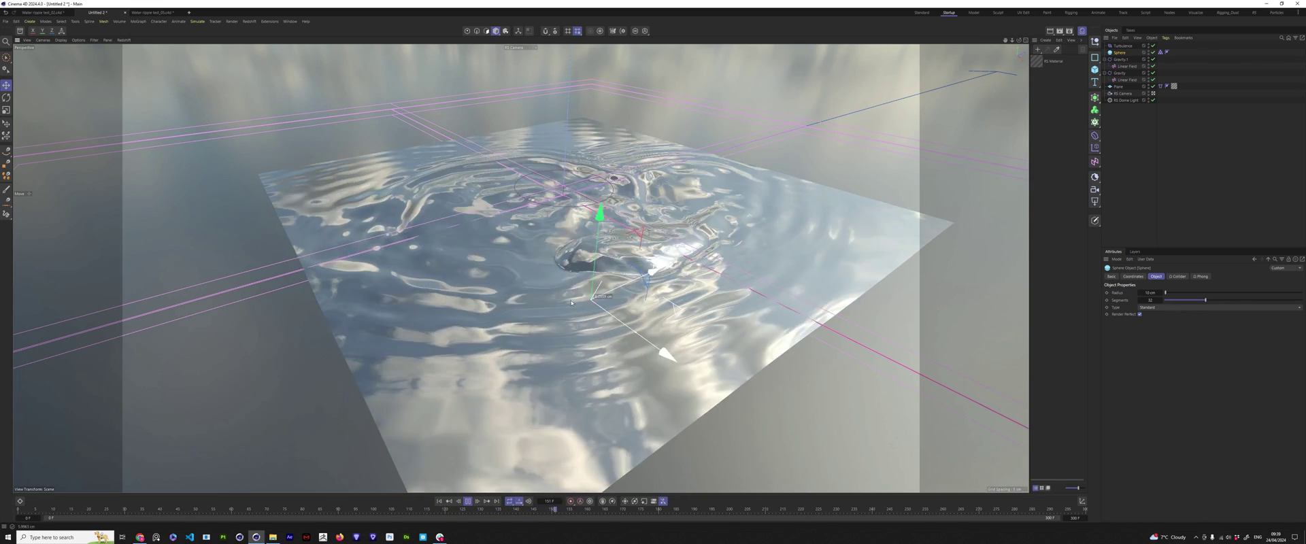
pyautogui.moveTo(654, 308); pyautogui.dragTo(674, 260)
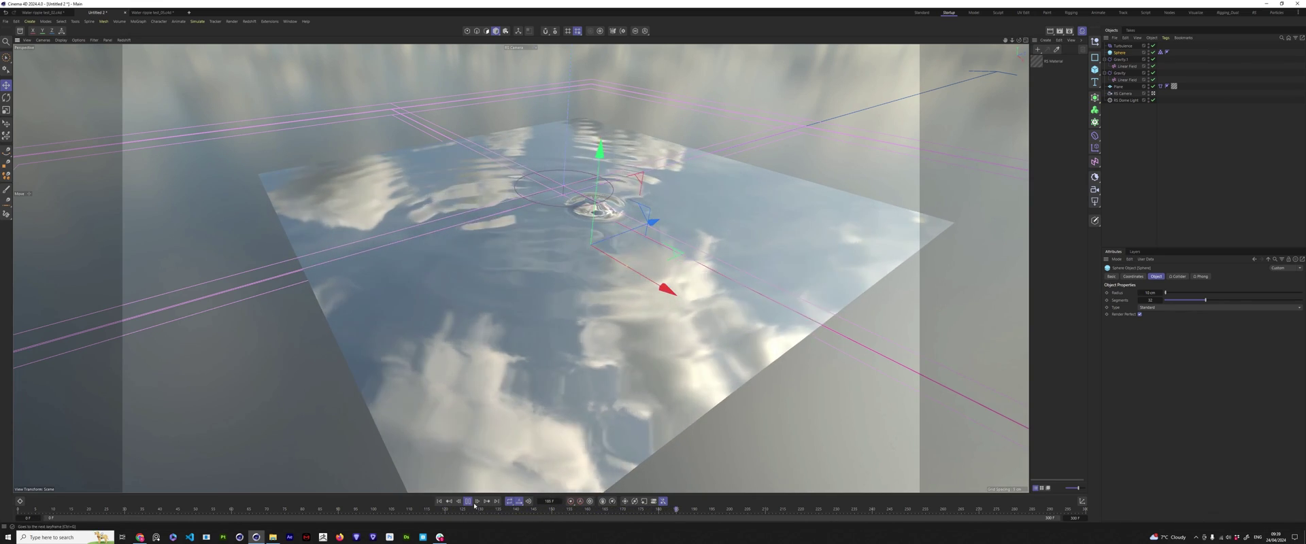
pyautogui.keyDown('alt'); pyautogui.moveTo(555, 242); pyautogui.dragTo(566, 247); pyautogui.keyUp('alt')
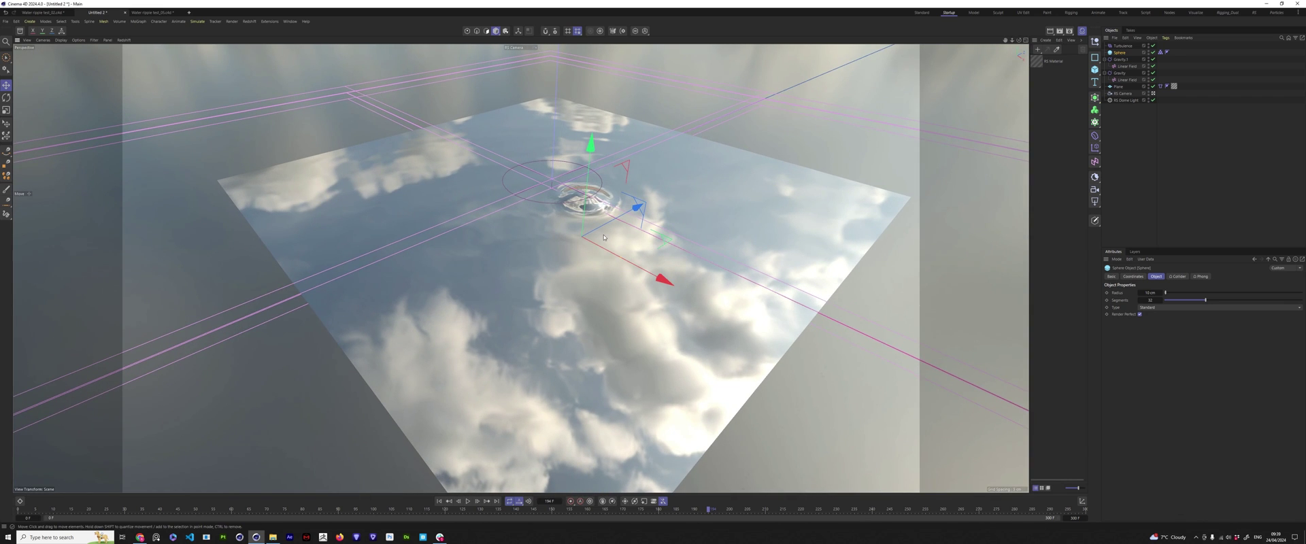